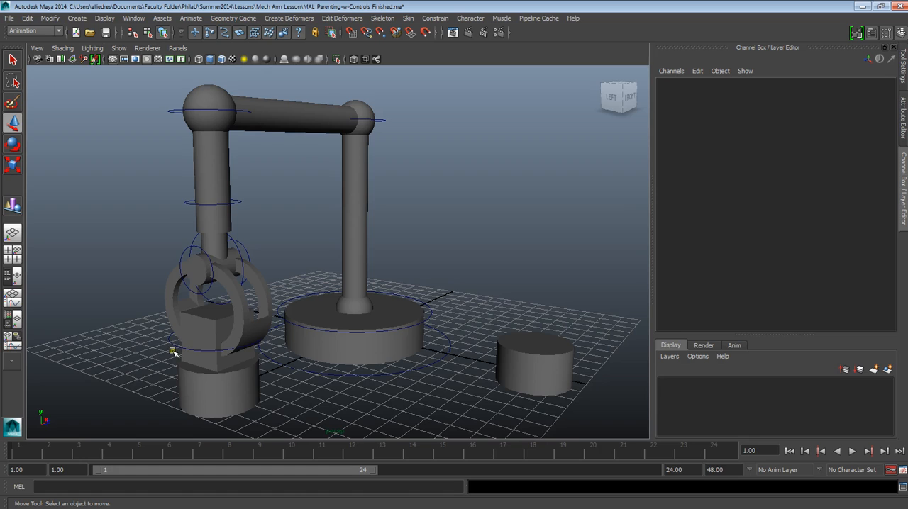
Step: Inspect the control circles of the box, CTRL_Elbow_2 and CTRL_Main to see which parts each one drives
click(188, 358)
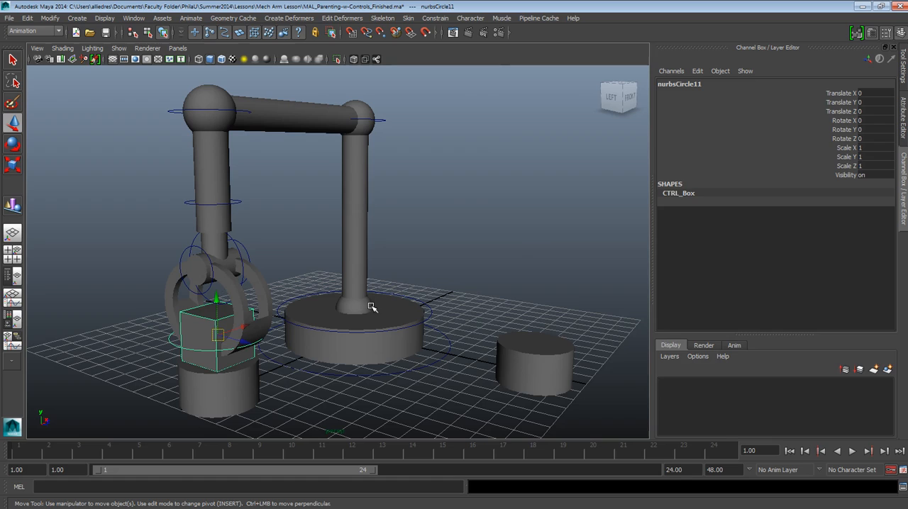
click(433, 220)
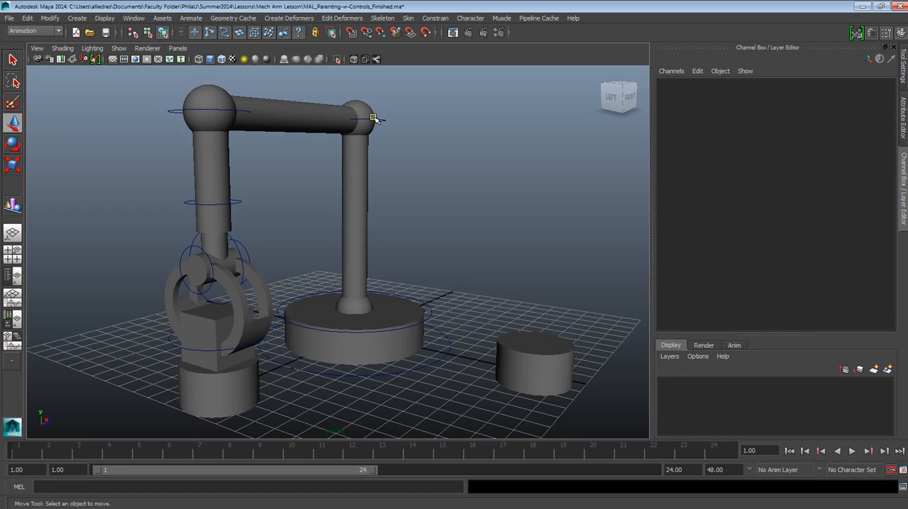
click(378, 121)
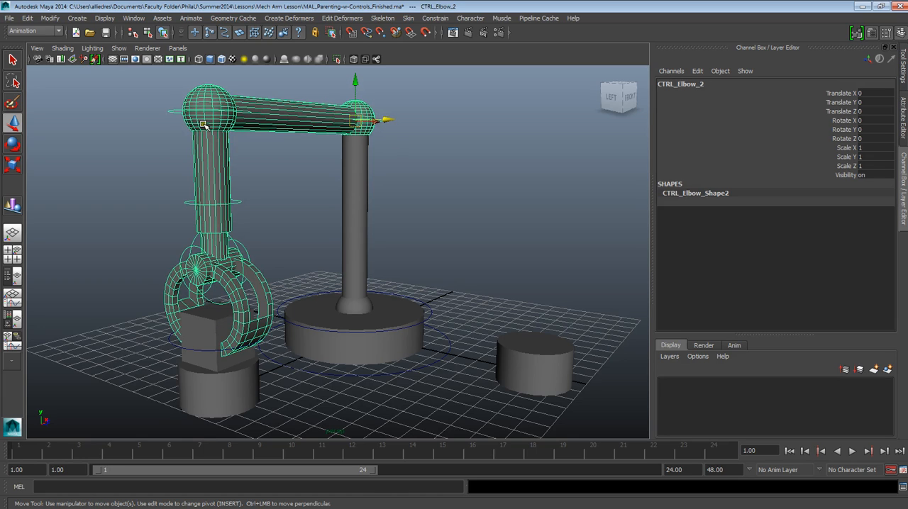
click(435, 311)
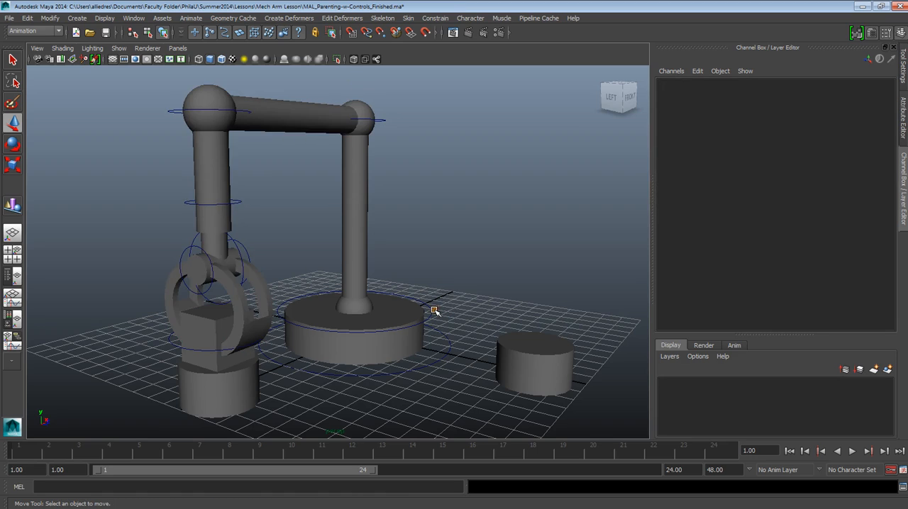
click(433, 309)
click(442, 334)
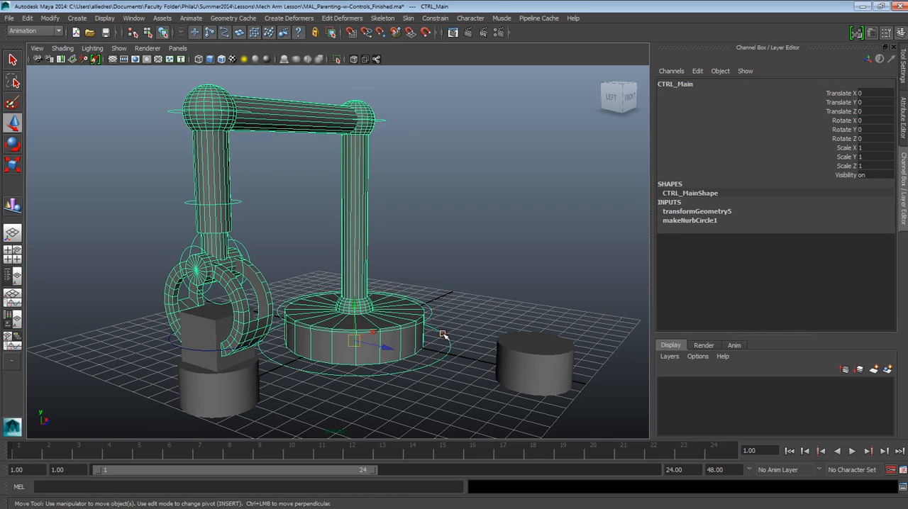
click(427, 312)
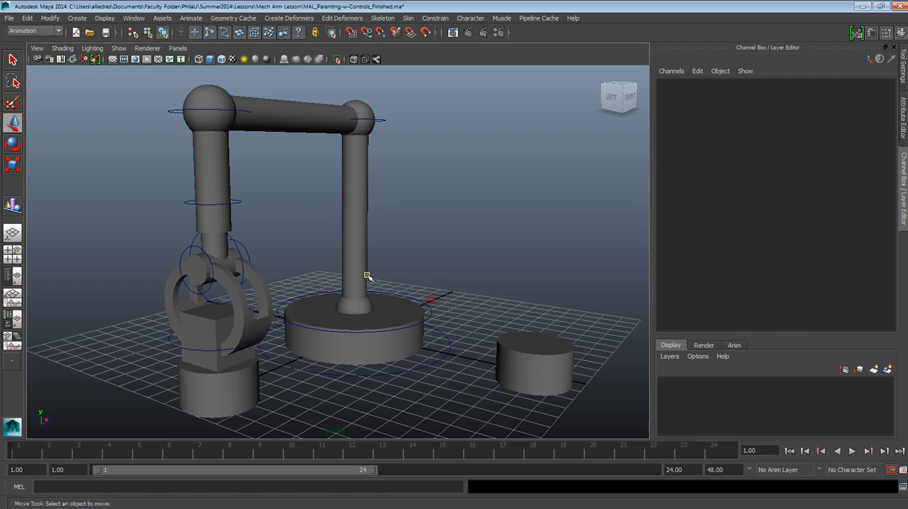
click(385, 120)
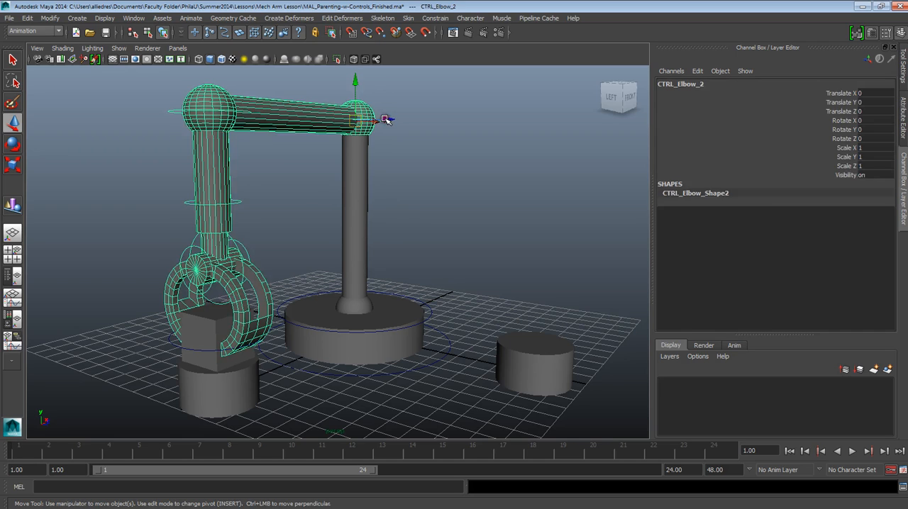
click(398, 169)
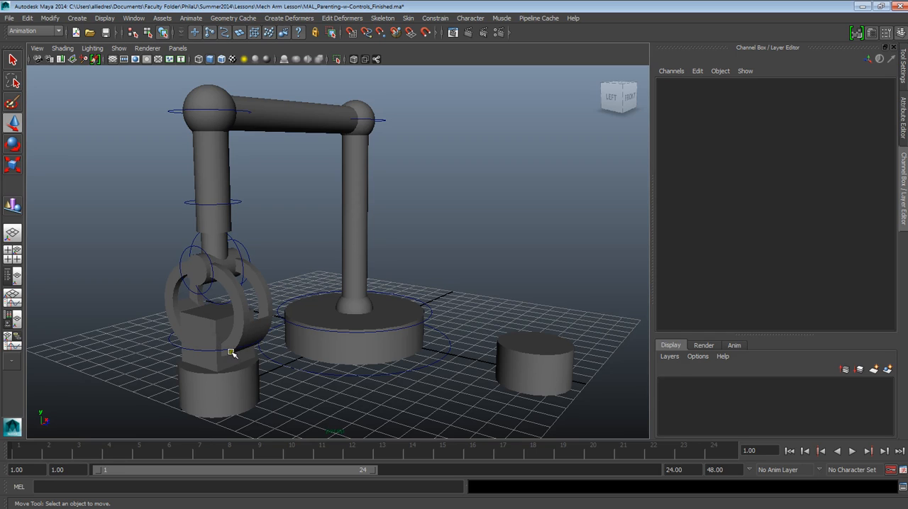
Step: Examine the claw around the box and the rest of the arm from several angles
alt+drag(246, 296, 294, 270)
alt+right_drag(294, 270, 359, 341)
alt+drag(359, 341, 373, 334)
alt+right_drag(416, 276, 408, 298)
alt+drag(409, 298, 374, 282)
alt+right_drag(389, 327, 345, 353)
alt+drag(332, 343, 334, 326)
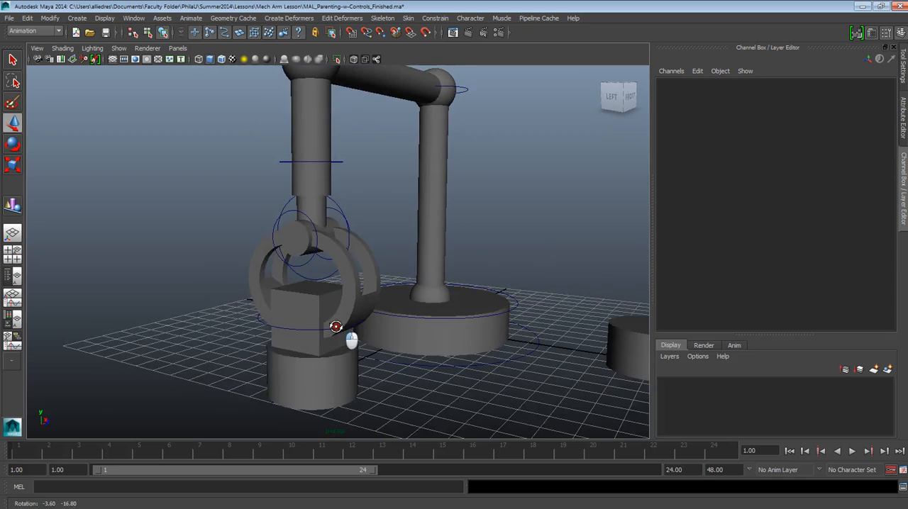
alt+right_drag(307, 315, 376, 316)
alt+drag(377, 316, 395, 328)
alt+right_drag(395, 329, 343, 302)
alt+drag(343, 302, 365, 293)
alt+middle_drag(366, 293, 367, 326)
Step: Check the hierarchy from CTRL_Claw_2 up through the wrist, CTRL_Arm_5 and CTRL_Elbow_3 to CTRL_Elbow_2
click(215, 294)
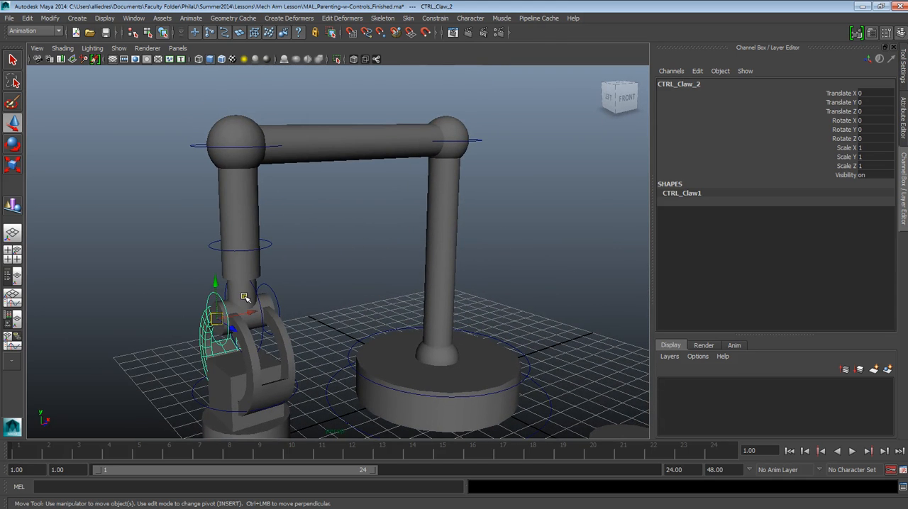
click(263, 286)
click(256, 290)
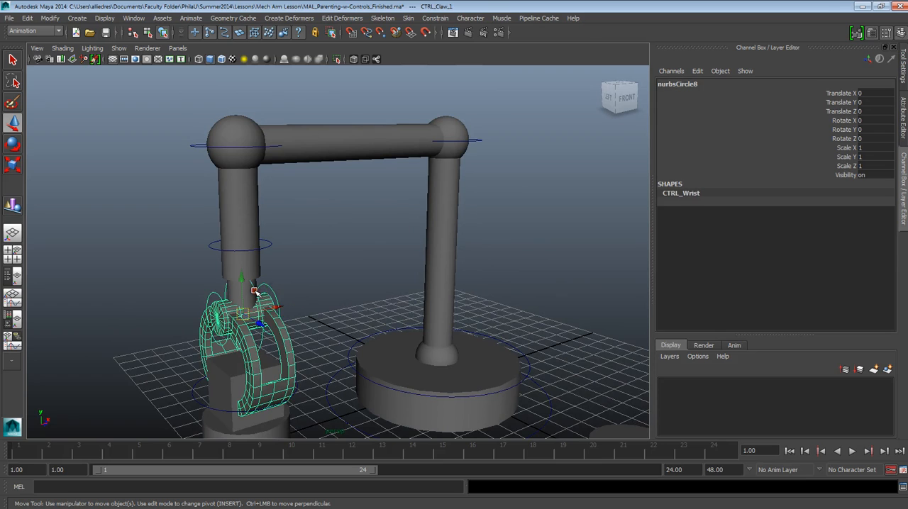
click(268, 245)
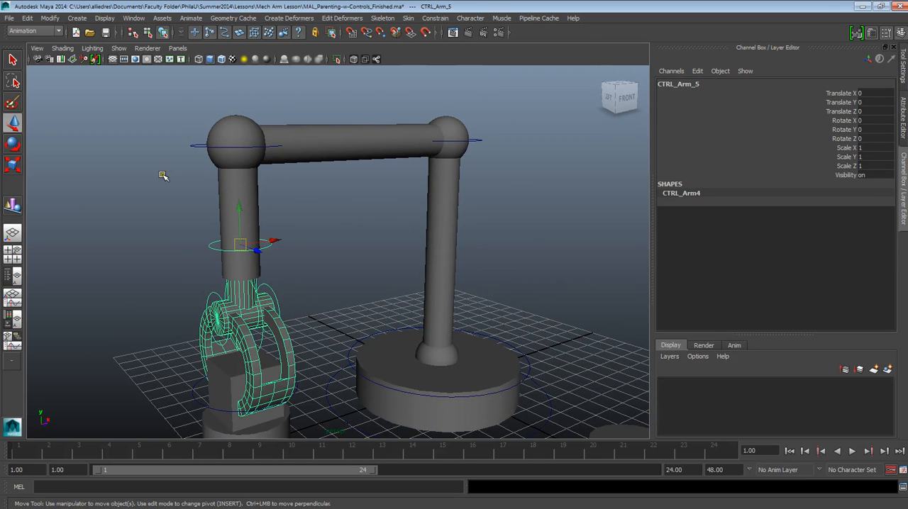
click(198, 146)
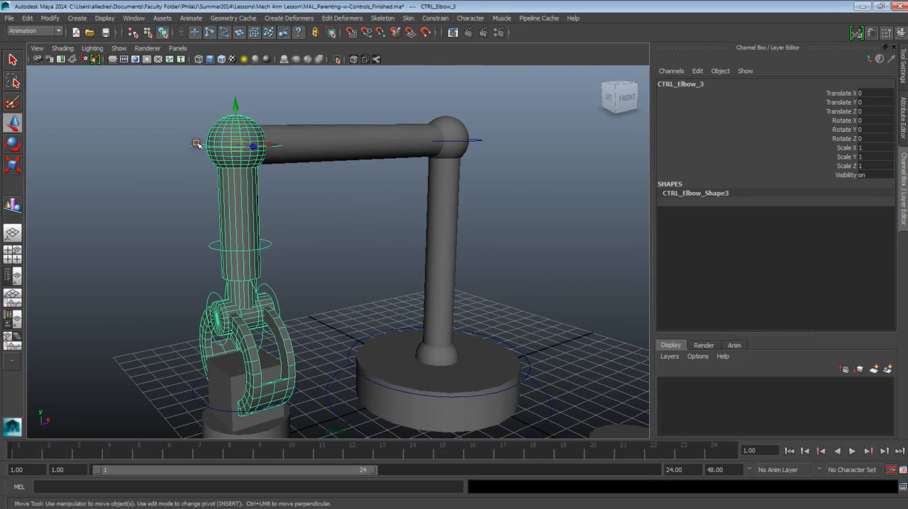
click(484, 140)
click(477, 141)
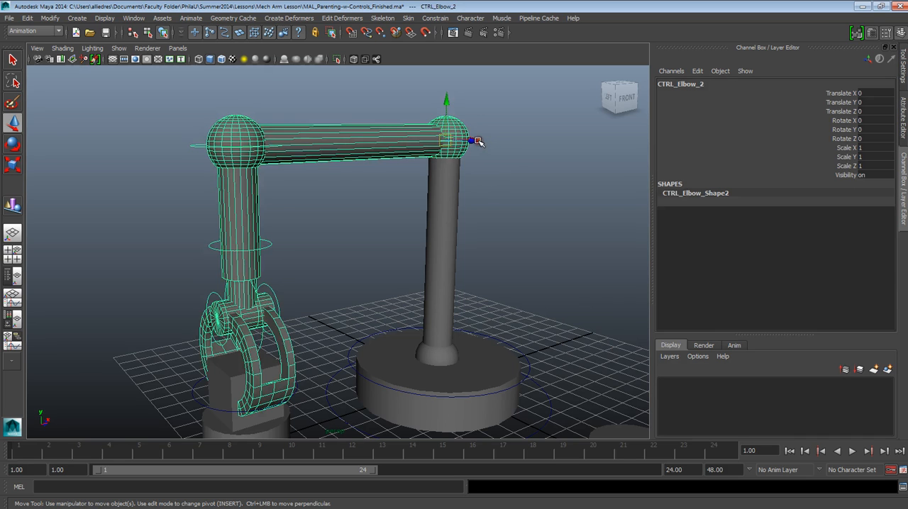
Step: Examine the whole mechanical arm together with its base, the box and both cylindrical pedestals
scroll(446, 260, down, 3)
alt+middle_drag(393, 289, 389, 254)
alt+right_drag(388, 254, 397, 338)
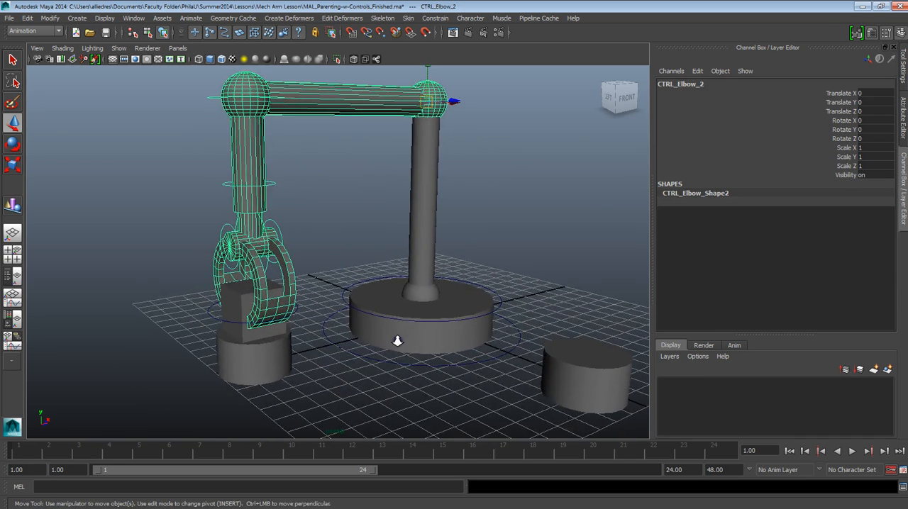
alt+middle_drag(417, 326, 387, 337)
alt+right_drag(387, 337, 393, 357)
alt+drag(379, 337, 414, 333)
alt+middle_drag(414, 333, 376, 319)
scroll(375, 320, down, 3)
scroll(376, 320, up, 3)
alt+drag(377, 319, 377, 332)
alt+middle_drag(375, 324, 377, 310)
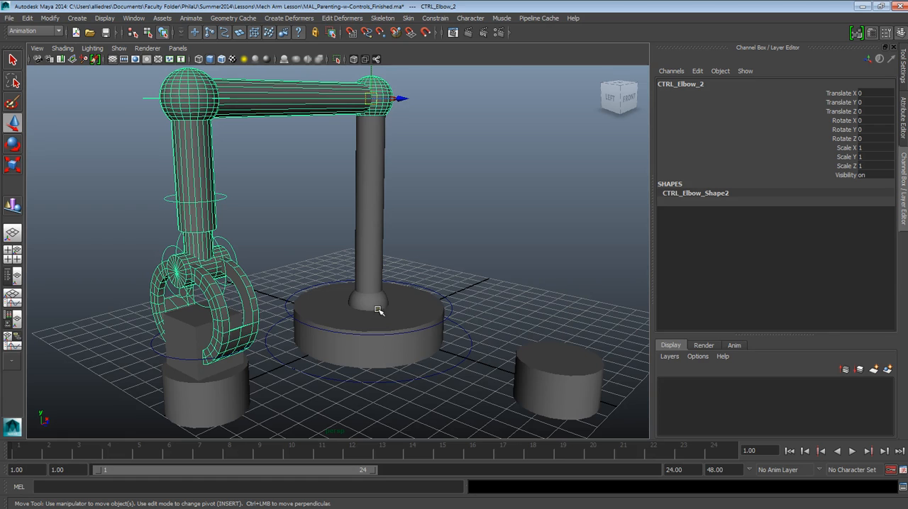
alt+drag(379, 308, 387, 306)
alt+middle_drag(387, 306, 393, 306)
alt+drag(393, 306, 386, 304)
alt+middle_drag(386, 304, 377, 298)
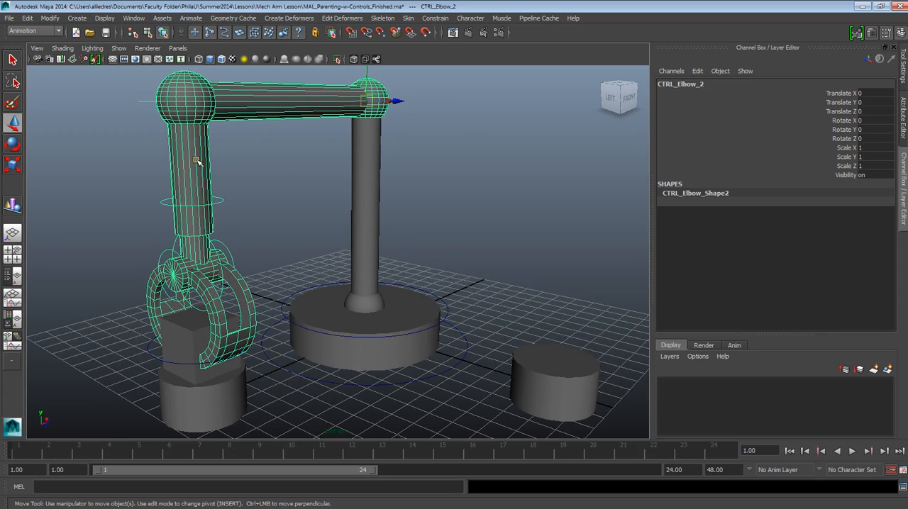
Step: Rotate CTRL_Elbow_2 to exactly 45 degrees in Y, swinging the arm away from the box
click(433, 101)
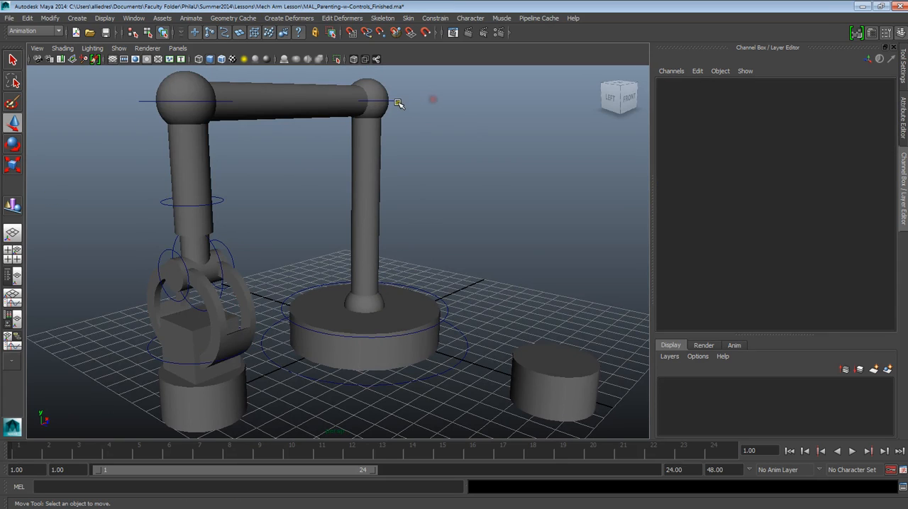
click(397, 102)
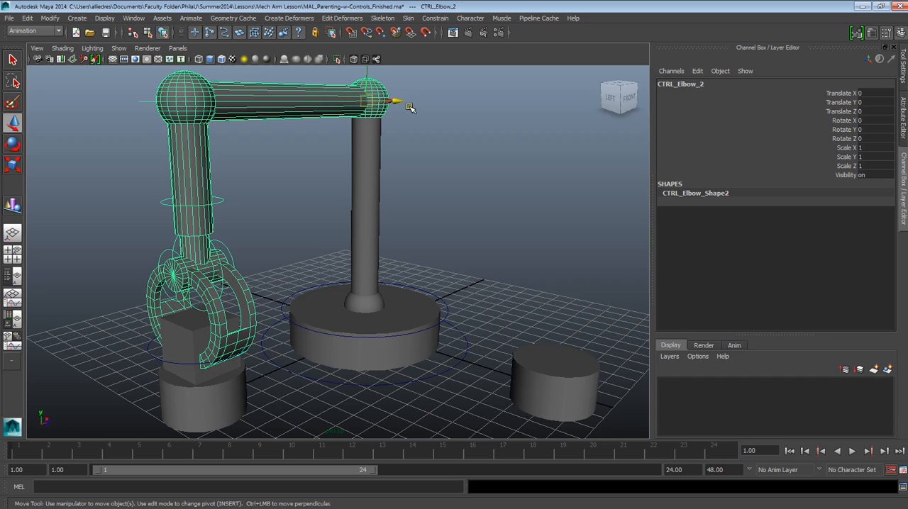
click(12, 145)
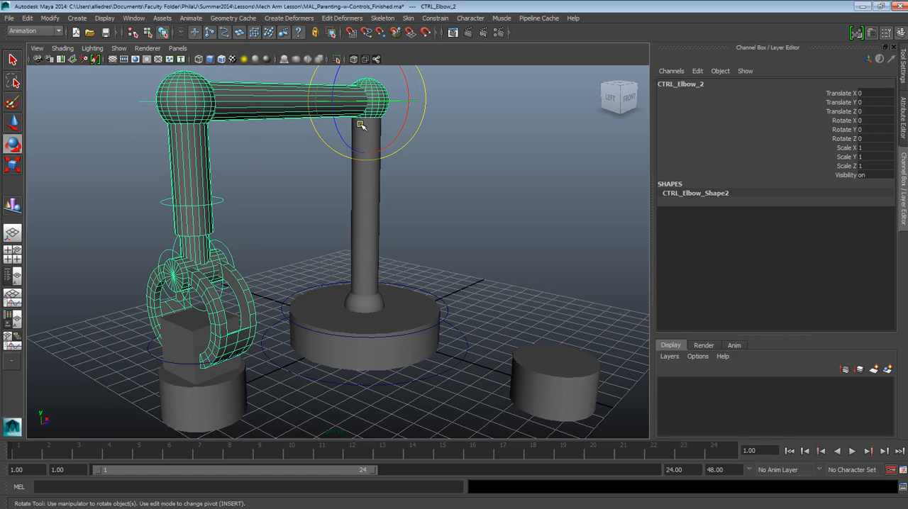
drag(374, 103, 410, 99)
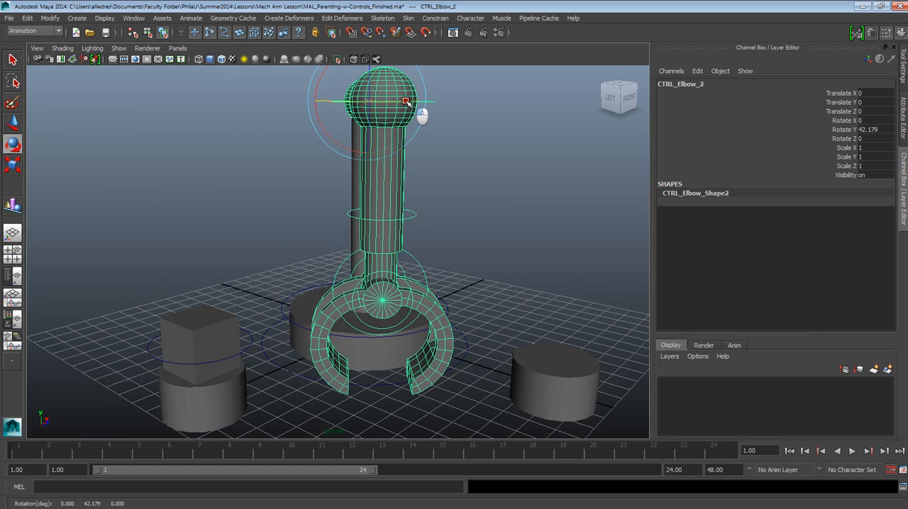
double_click(879, 130)
text(45)
key(Return)
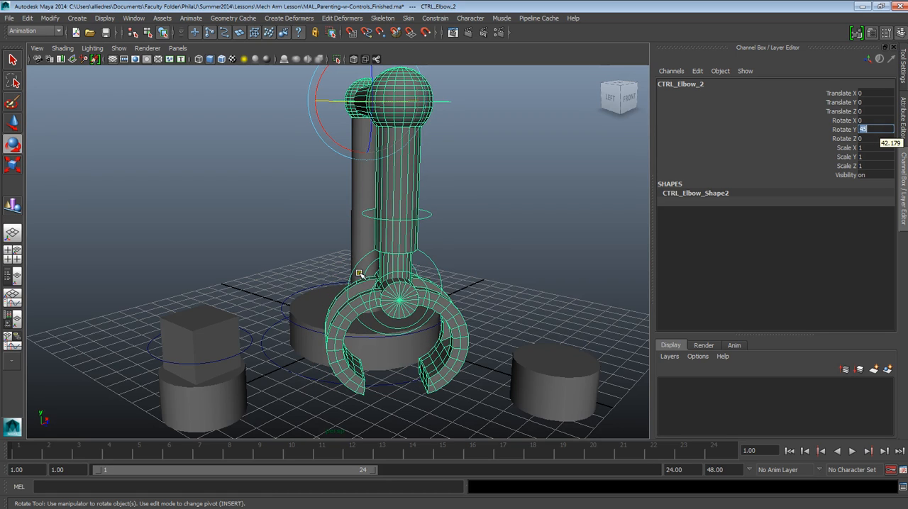
click(465, 249)
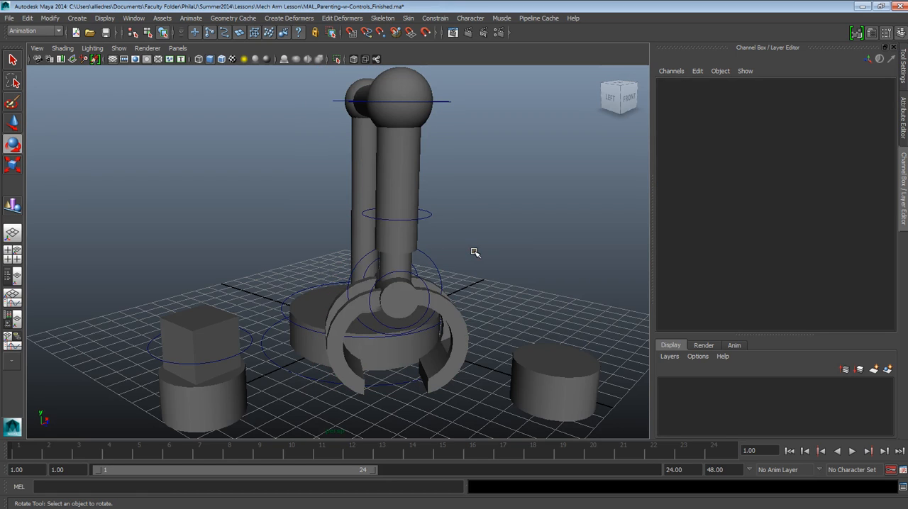
click(475, 252)
Step: Turn off automatic keyframing and keep CTRL_Elbow_2 selected with the Move tool active
alt+drag(482, 231, 419, 183)
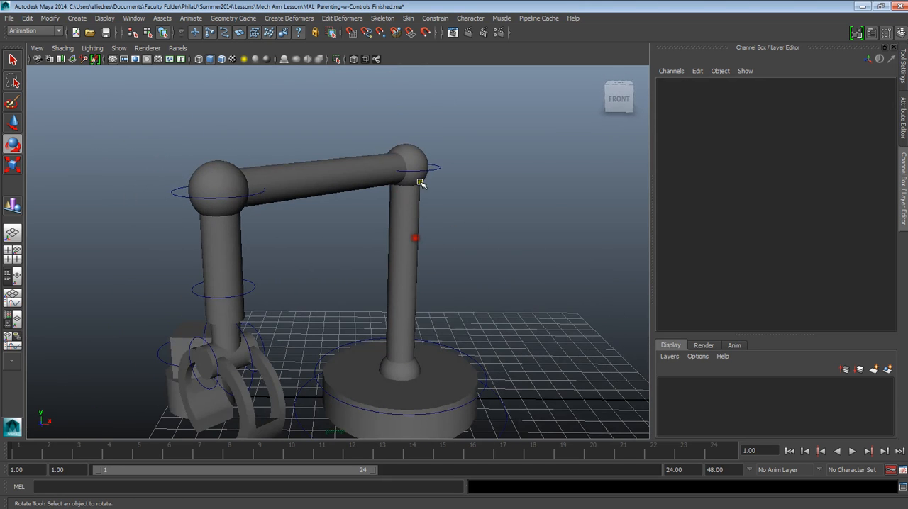
click(436, 167)
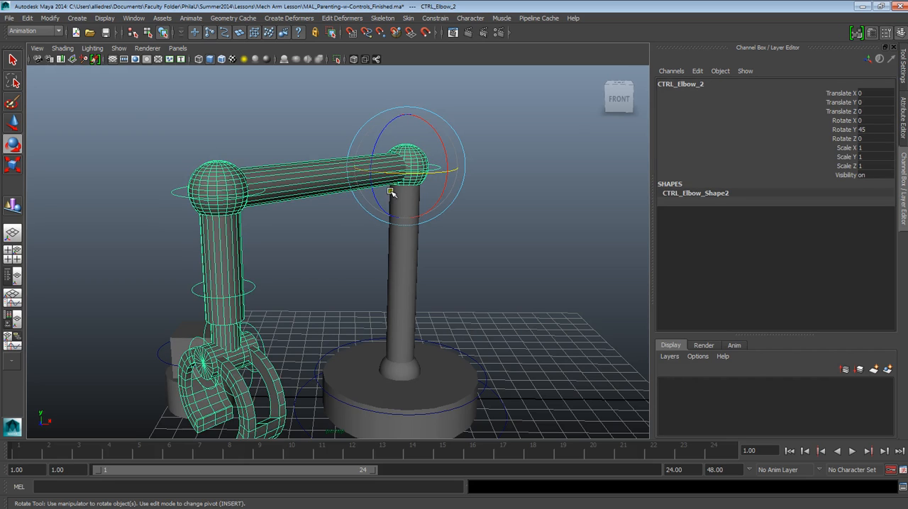
click(8, 121)
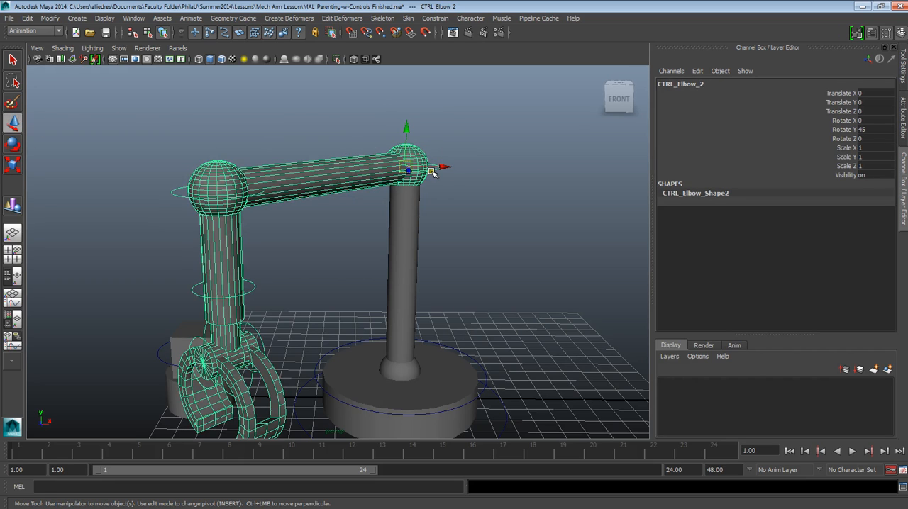
click(890, 470)
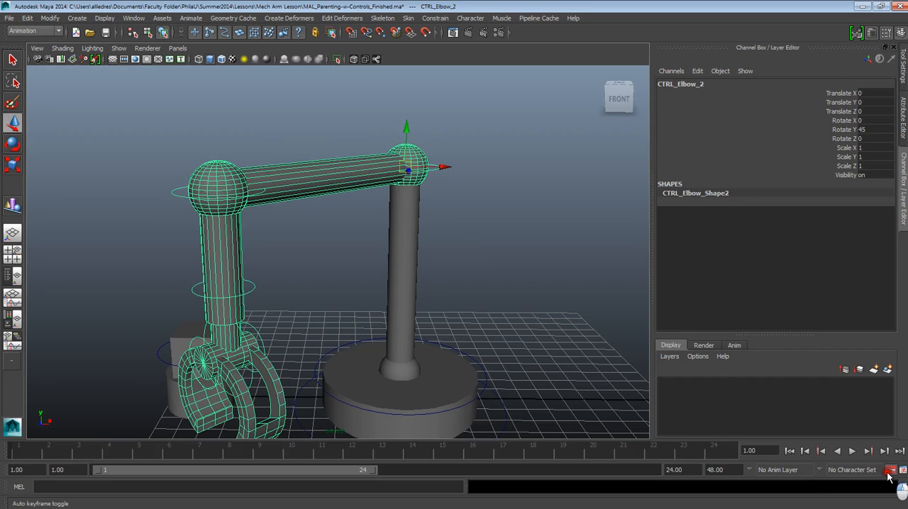
click(492, 190)
click(433, 168)
alt+drag(437, 188, 432, 239)
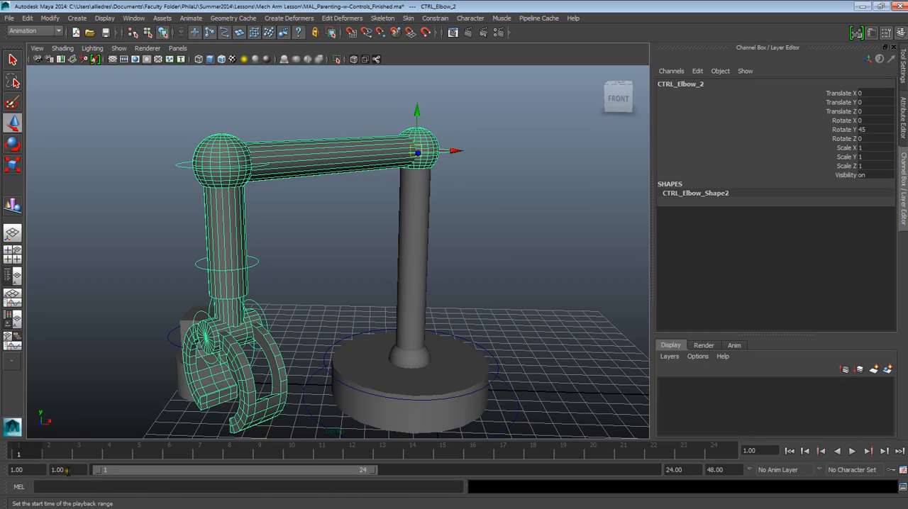
Step: Set the animation start time to 0 and return the timeline to frame 1
drag(32, 472, 20, 455)
key(Return)
click(140, 453)
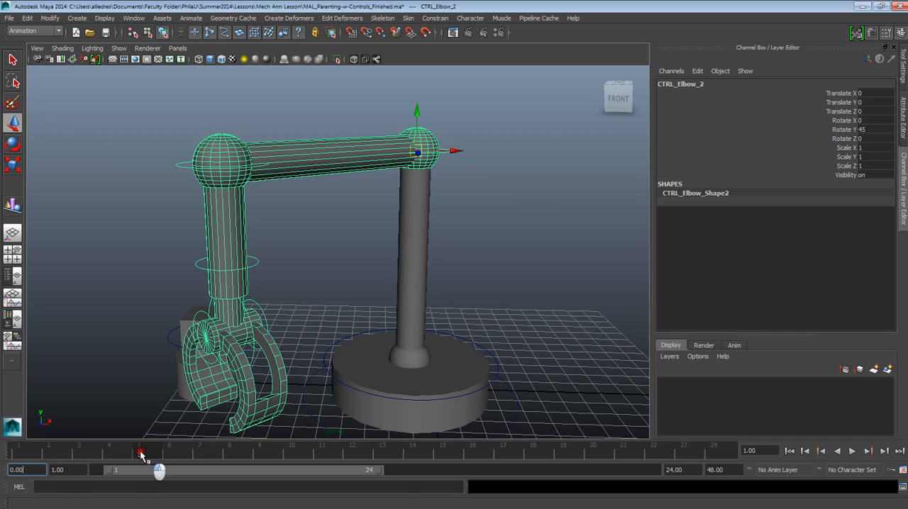
drag(50, 454, 26, 453)
Step: Set a keyframe on all channels of CTRL_Elbow_2 at frame 1
click(482, 208)
click(451, 152)
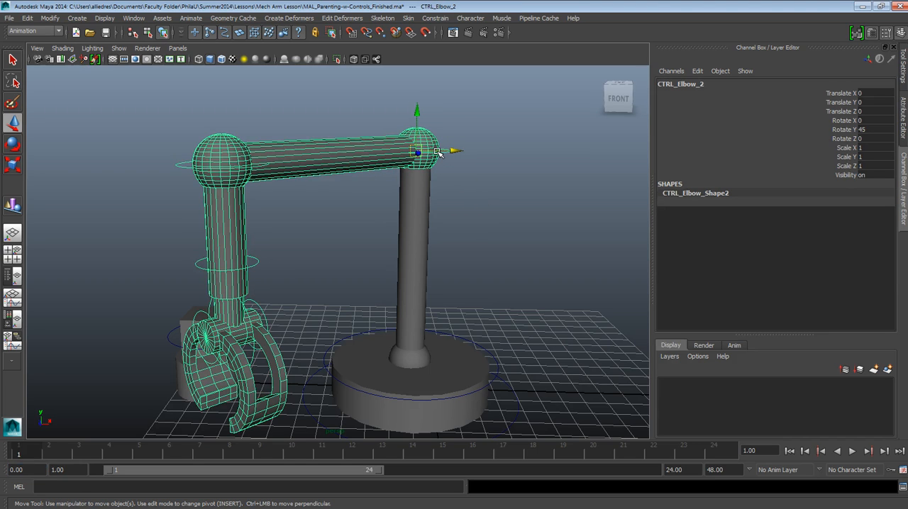
key(s)
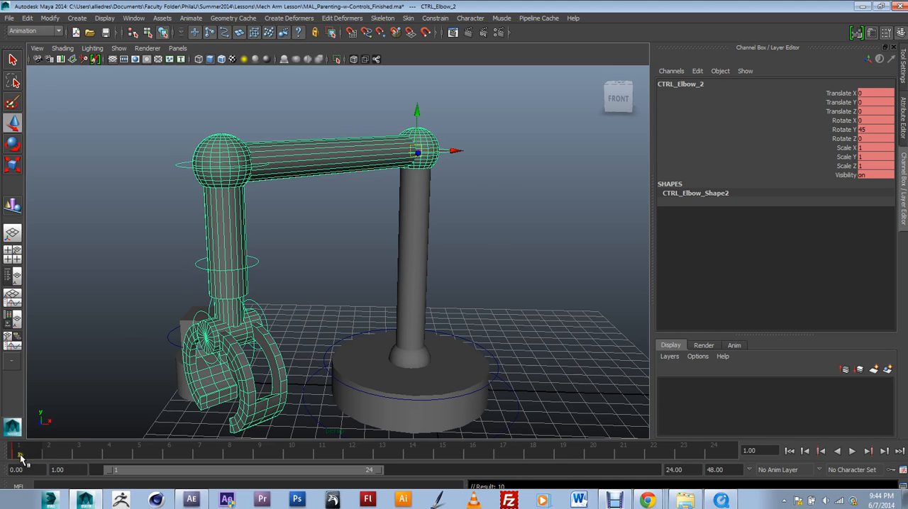
Step: Raise CTRL_Arm_5 with its claw to about 0.818 in Translate Y
alt+drag(301, 277, 383, 222)
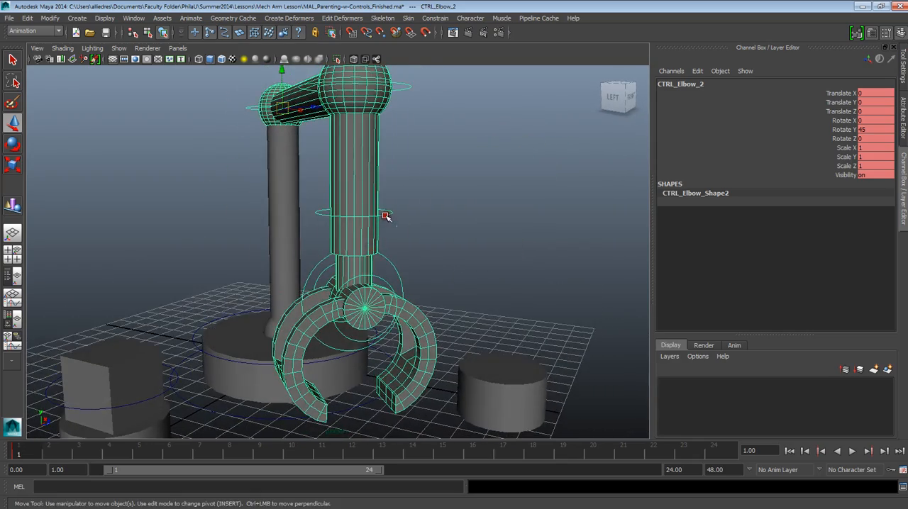
click(385, 216)
click(355, 196)
drag(355, 196, 339, 234)
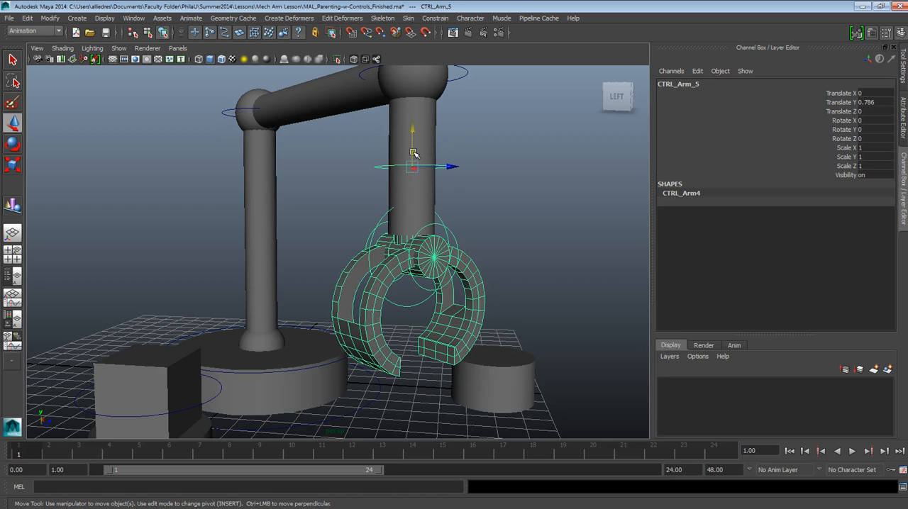
drag(412, 151, 412, 146)
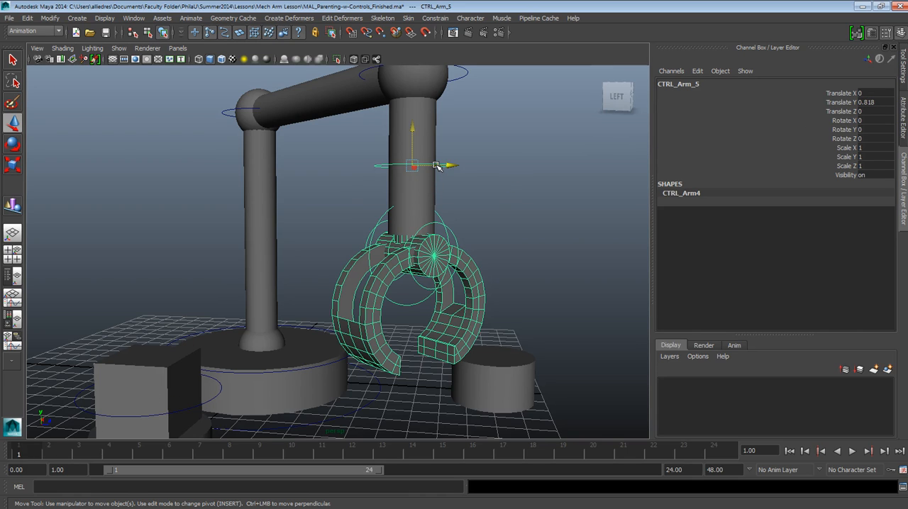
Step: Set a keyframe on all channels of CTRL_Arm_5 at frame 1 and clear the selection
key(s)
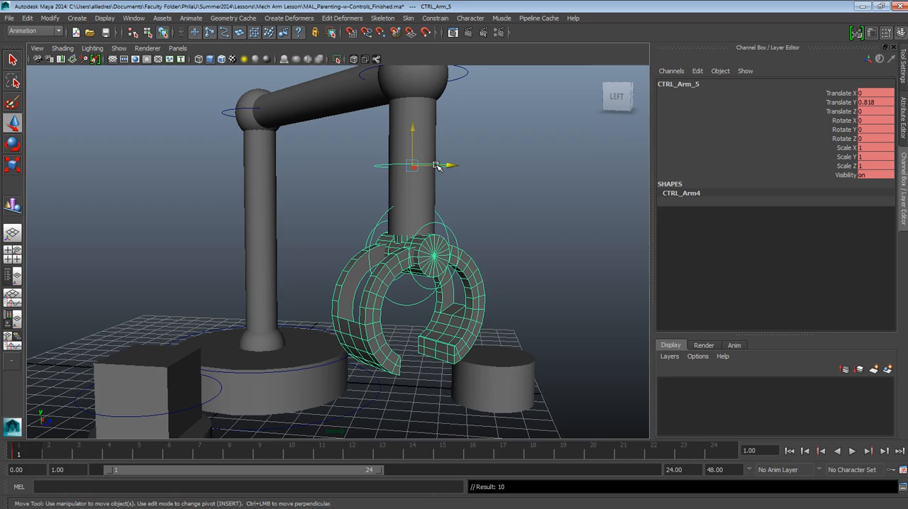
click(497, 238)
Step: Open the first claw half outward by rotating CTRL_Claw_2 to 60 in Rotate X
alt+drag(430, 263, 404, 259)
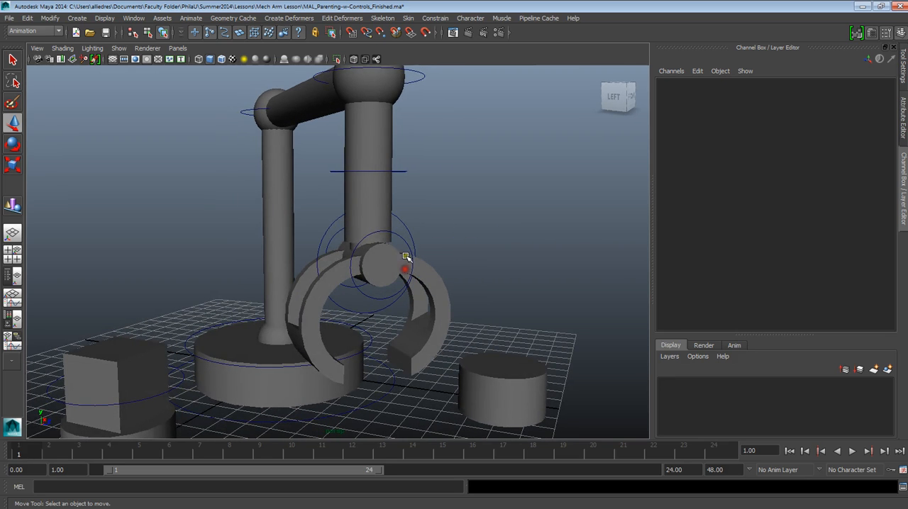
click(407, 250)
click(11, 146)
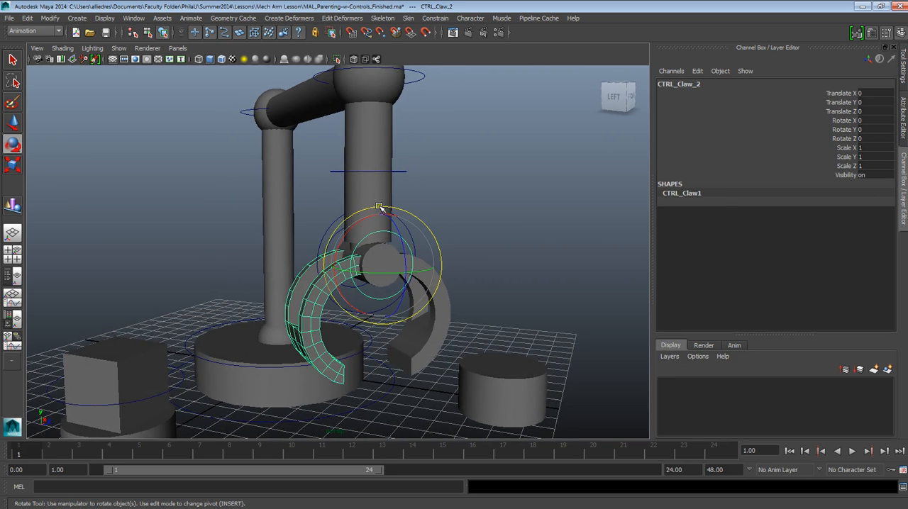
drag(363, 225, 387, 211)
click(867, 120)
text(60)
key(Return)
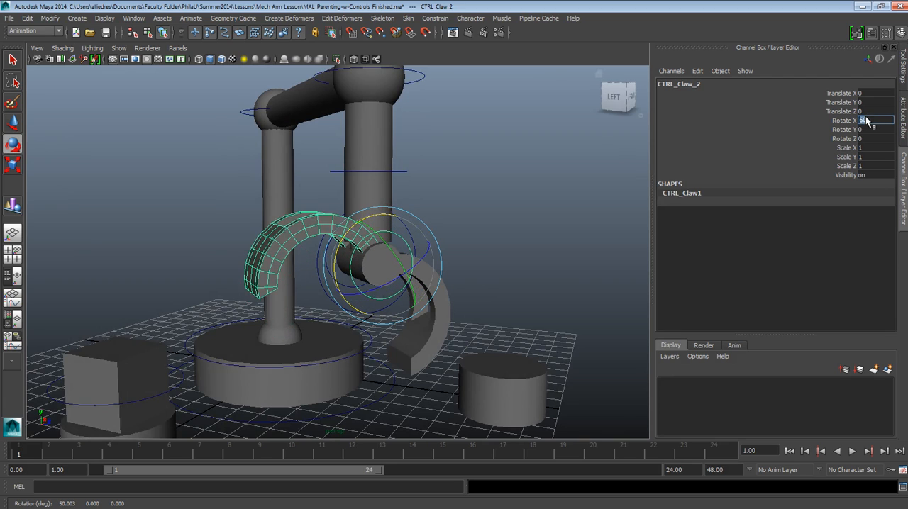
Step: Open the opposite claw half outward by rotating CTRL_Claw_1 to -60 in Rotate X
click(487, 251)
alt+drag(487, 251, 376, 274)
click(217, 255)
alt+drag(221, 255, 319, 245)
alt+drag(198, 267, 305, 205)
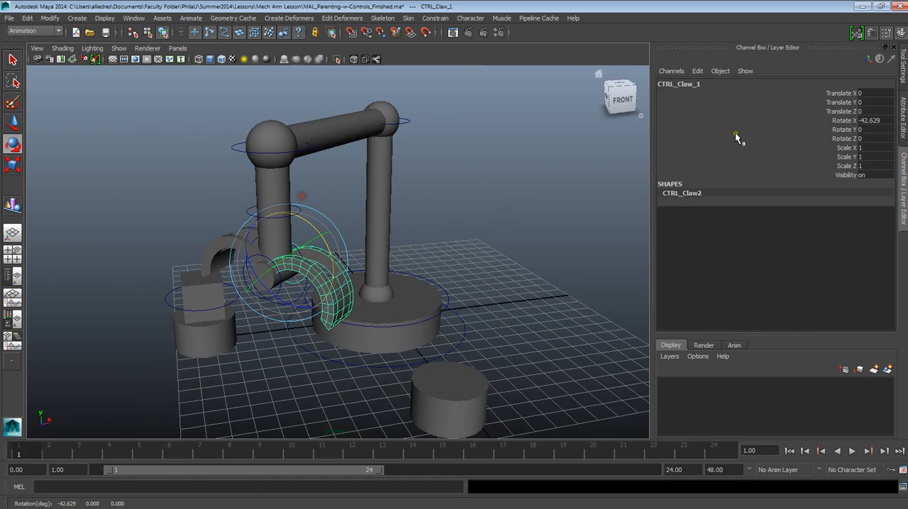
double_click(864, 120)
text(-60)
key(Return)
Step: Set a keyframe on all channels of CTRL_Claw_2 at frame 1
alt+drag(727, 206, 452, 279)
click(508, 260)
scroll(505, 295, up, 4)
alt+drag(401, 316, 437, 314)
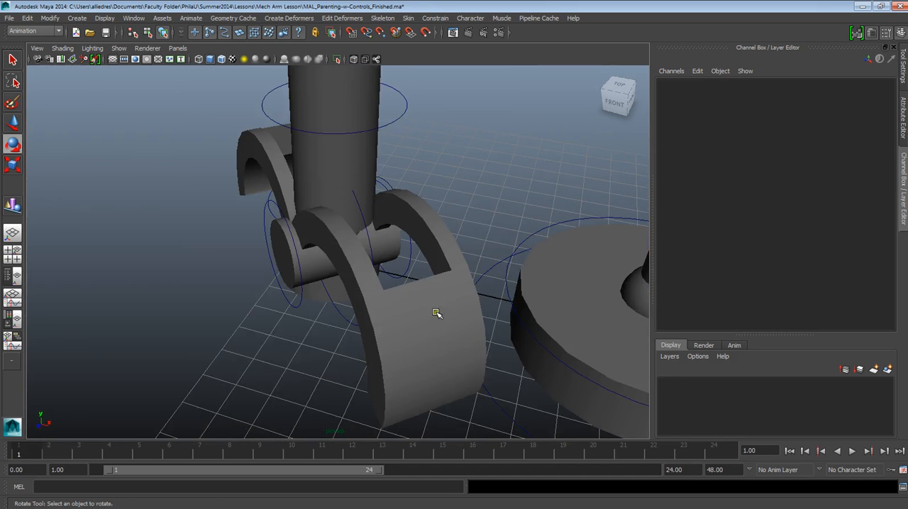
click(298, 304)
alt+drag(298, 304, 337, 345)
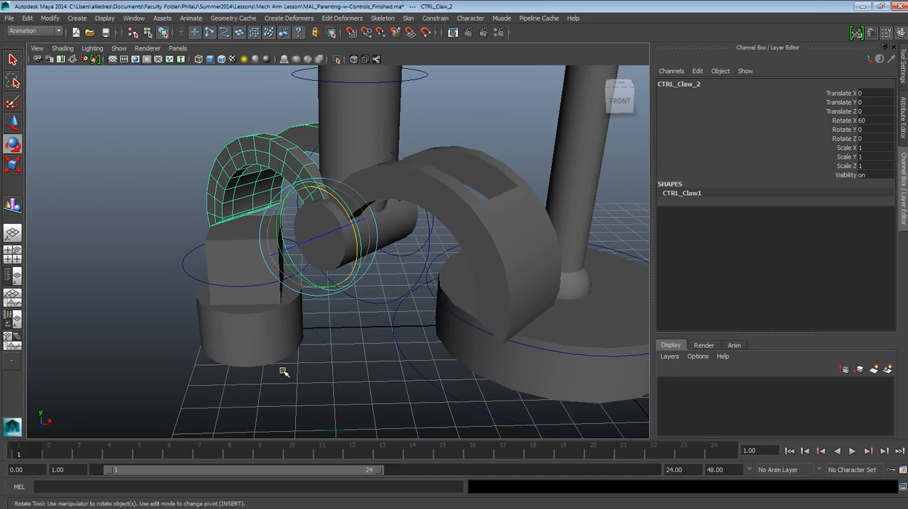
key(s)
Step: Set a keyframe on all channels of CTRL_Claw_1 at frame 1 and clear the selection
alt+drag(330, 318, 335, 249)
click(364, 197)
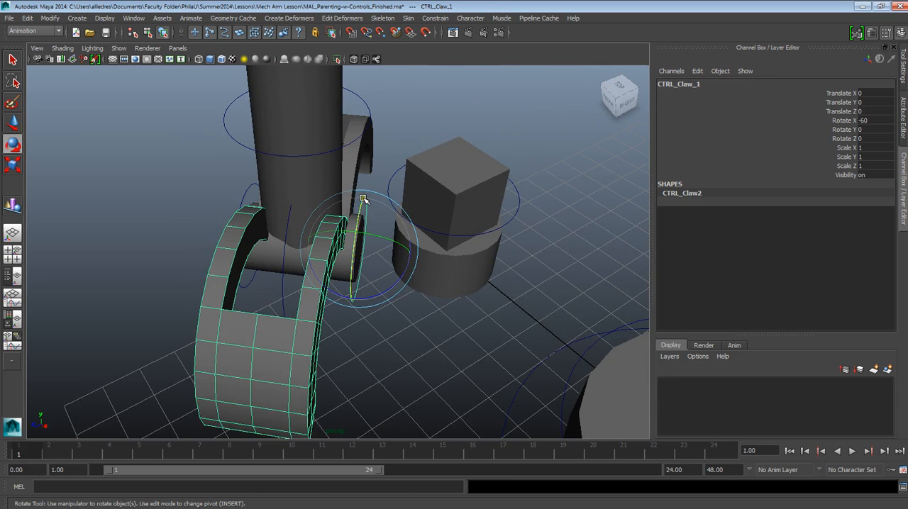
key(s)
alt+drag(383, 276, 576, 329)
click(589, 276)
alt+drag(589, 276, 486, 260)
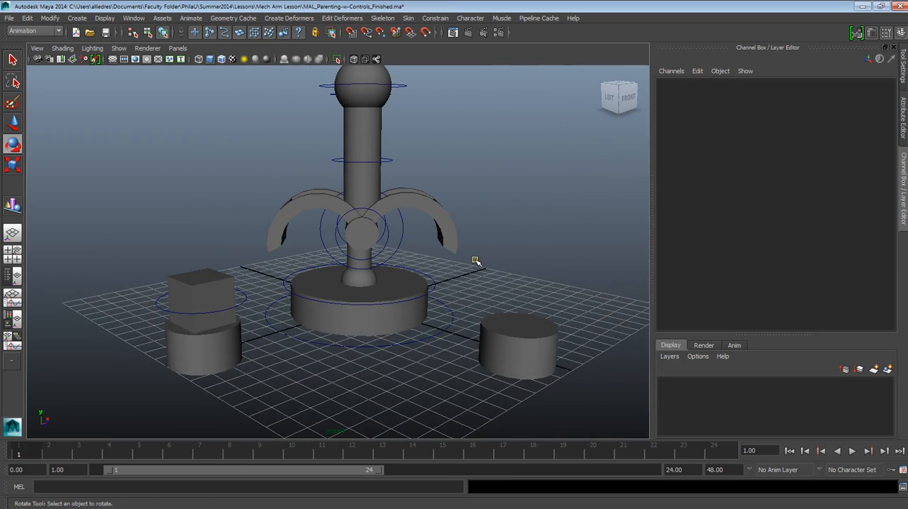
alt+drag(466, 273, 388, 302)
scroll(499, 146, down, 5)
scroll(383, 301, up, 3)
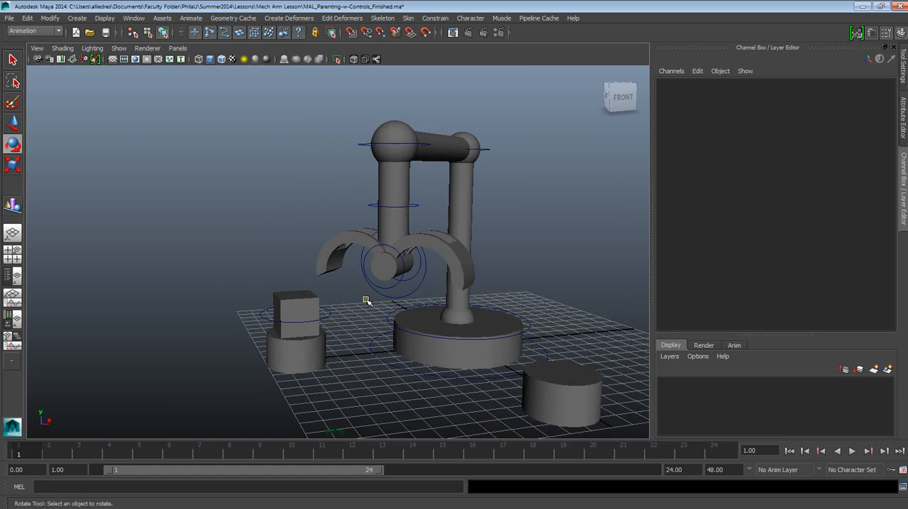
mouse_move(342, 319)
alt+mouse_down()
mouse_move(426, 328)
mouse_move(337, 325)
alt+mouse_up()
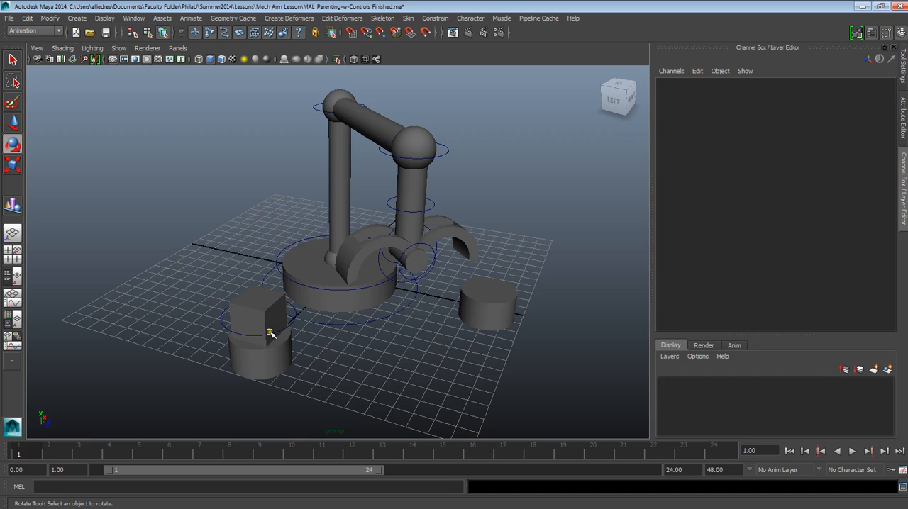
alt+drag(457, 352, 371, 300)
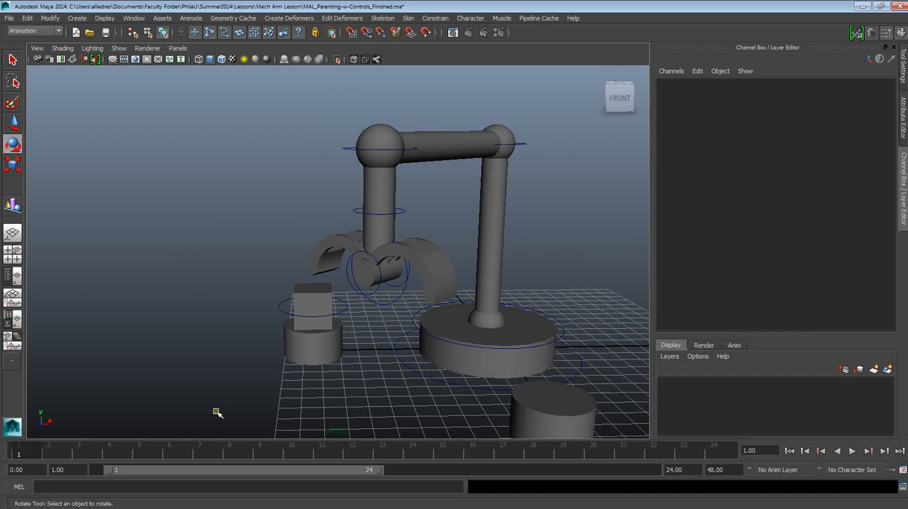
Step: Inspect the elbow, arm and claw controls one after another to check which are keyframed at frame 1
click(524, 144)
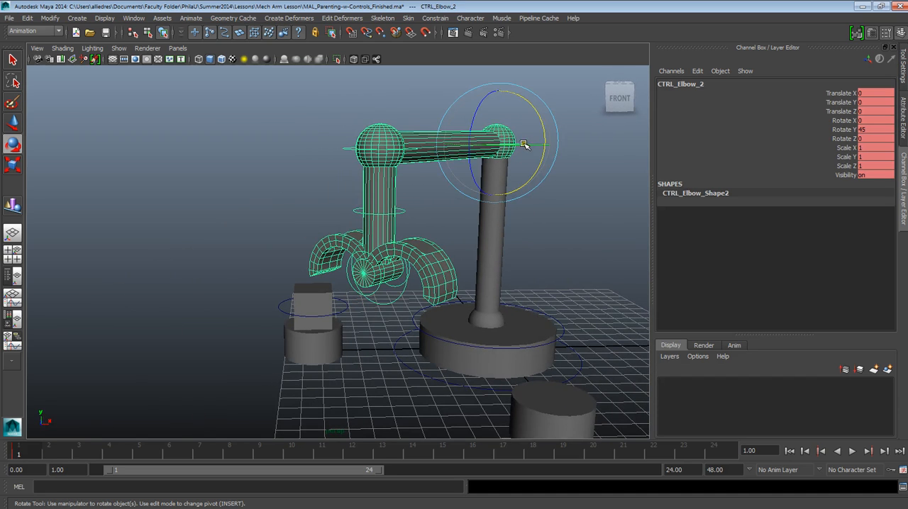
click(346, 205)
click(363, 248)
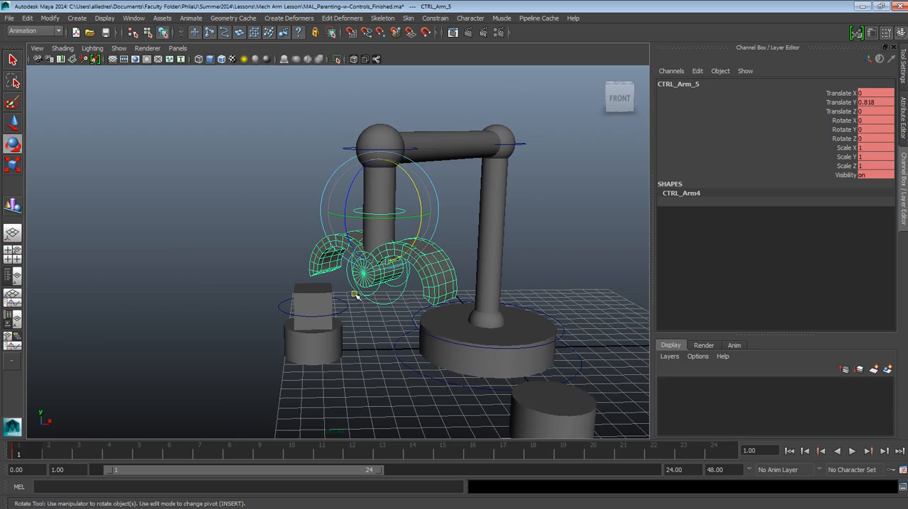
click(354, 296)
click(531, 242)
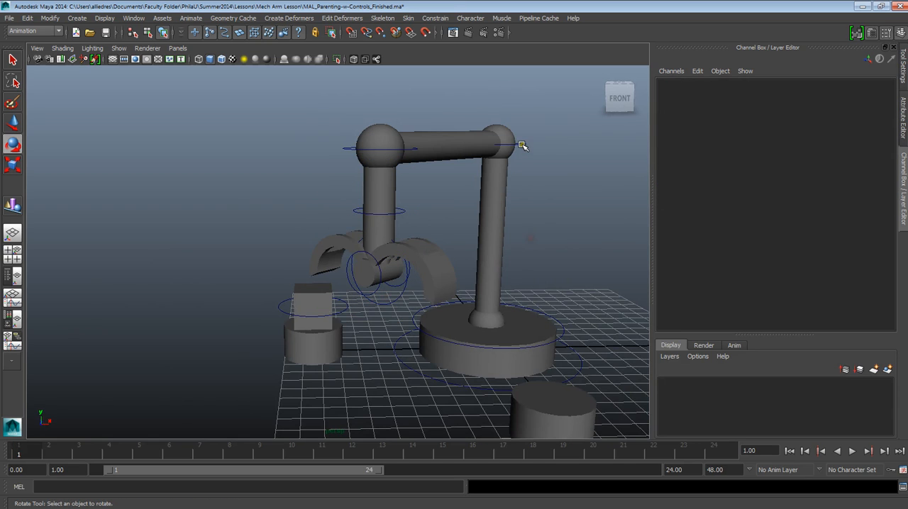
click(523, 144)
click(361, 212)
click(377, 207)
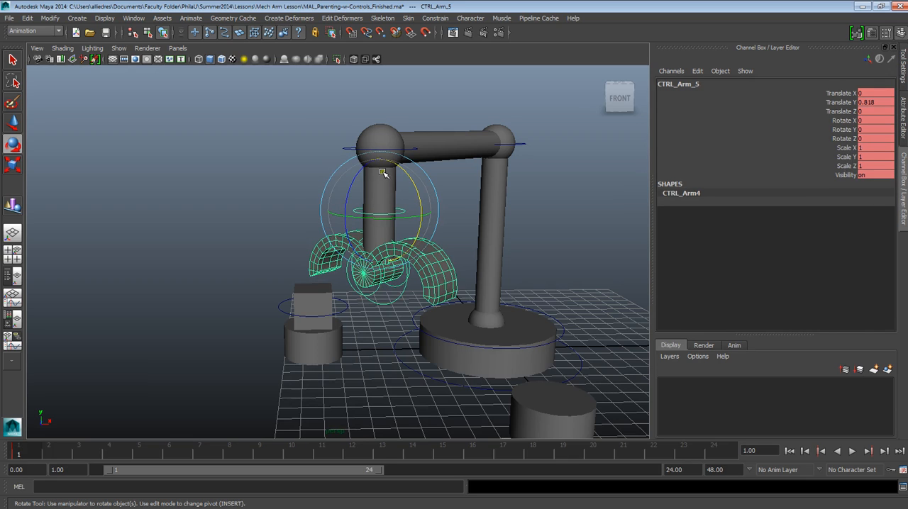
click(464, 208)
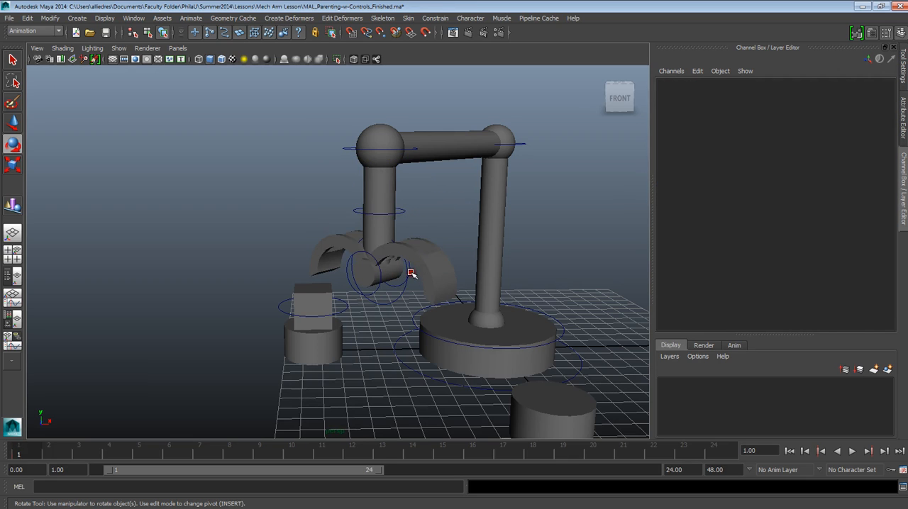
click(410, 274)
click(356, 305)
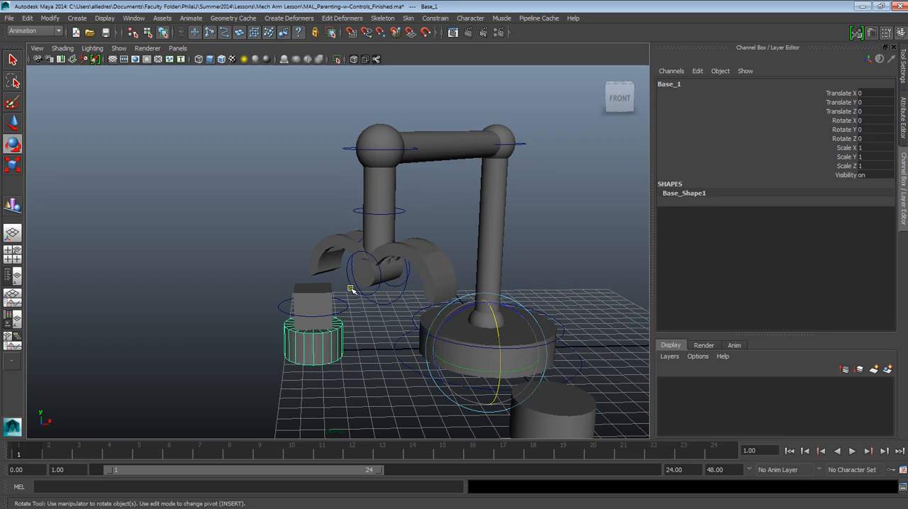
click(351, 294)
click(208, 404)
Step: At frame 5, set CTRL_Elbow_2's Rotate Y to 0 and keyframe all its channels
click(126, 460)
drag(126, 460, 138, 458)
alt+drag(351, 189, 430, 239)
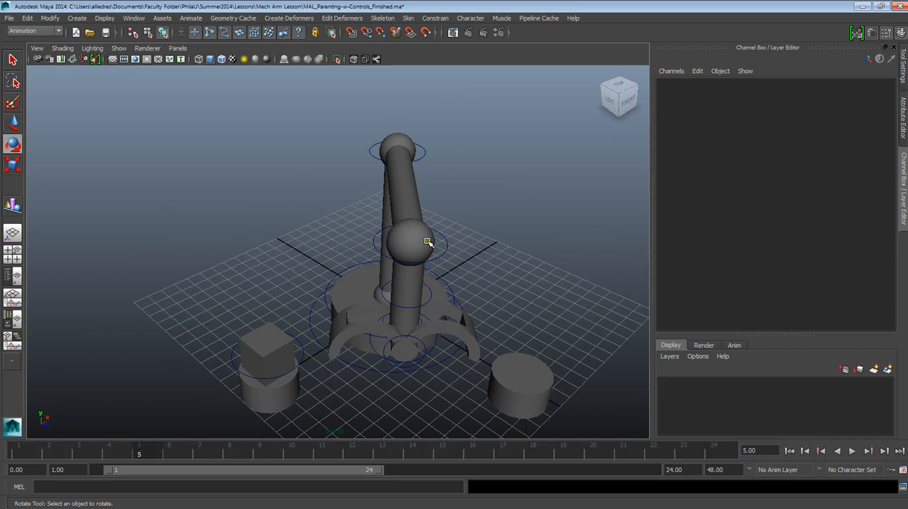
alt+drag(435, 228, 449, 200)
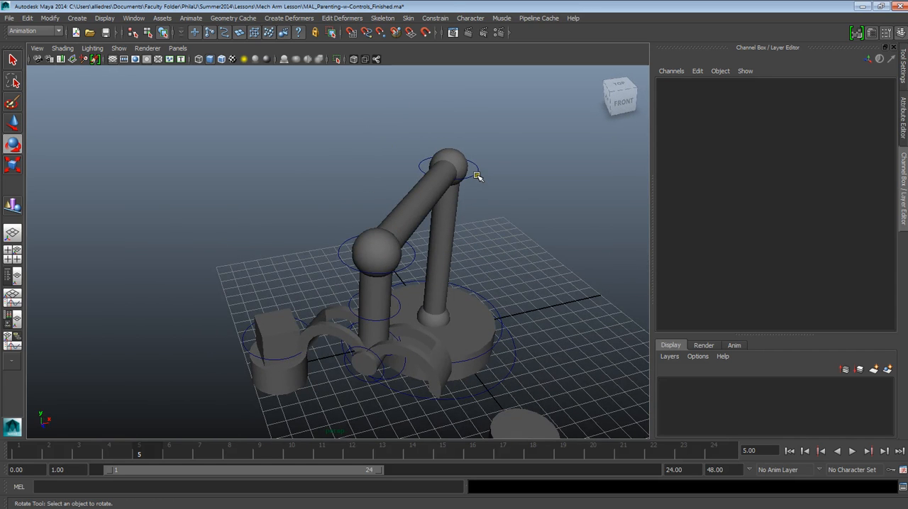
click(479, 176)
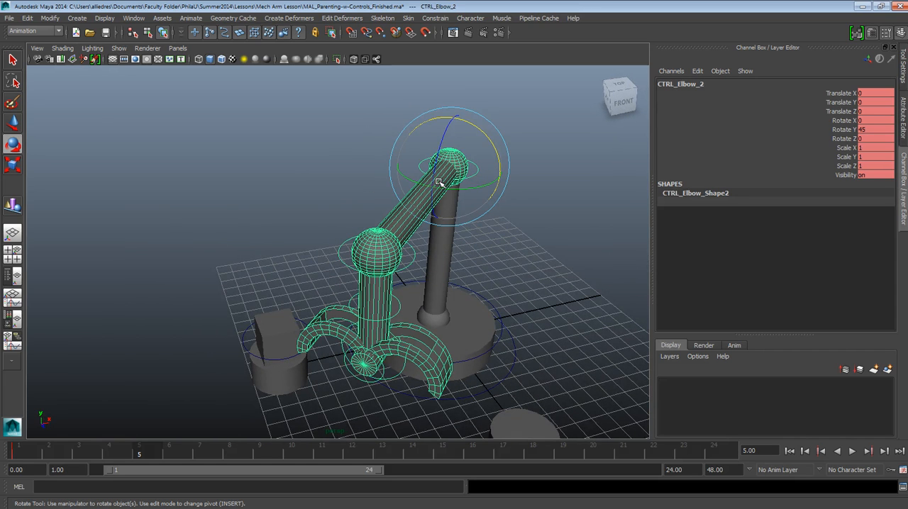
double_click(862, 130)
key(Return)
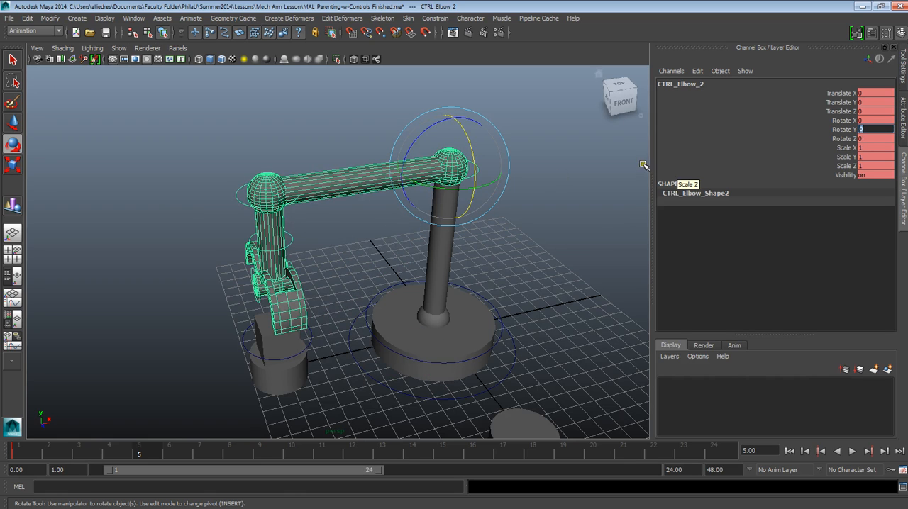
click(843, 129)
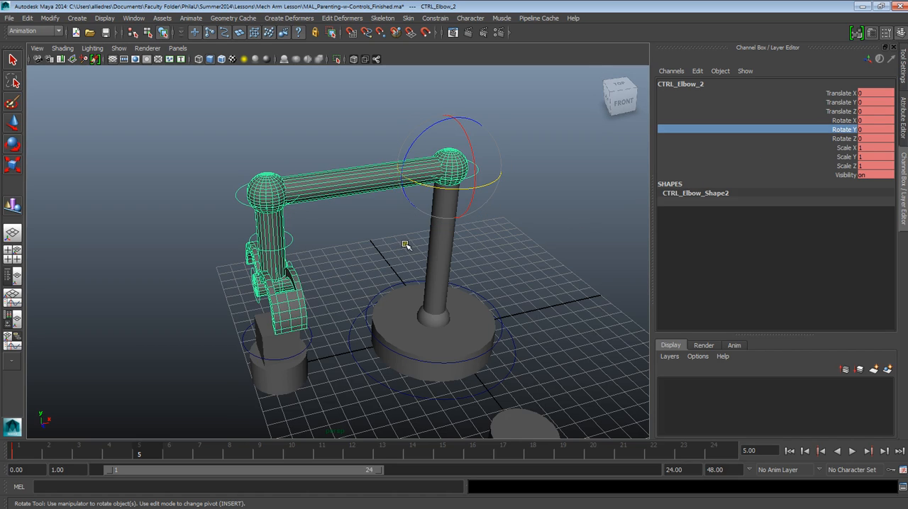
key(s)
Step: Play back the elbow's swing, stop it, and return the timeline to frame 1
key(alt+v)
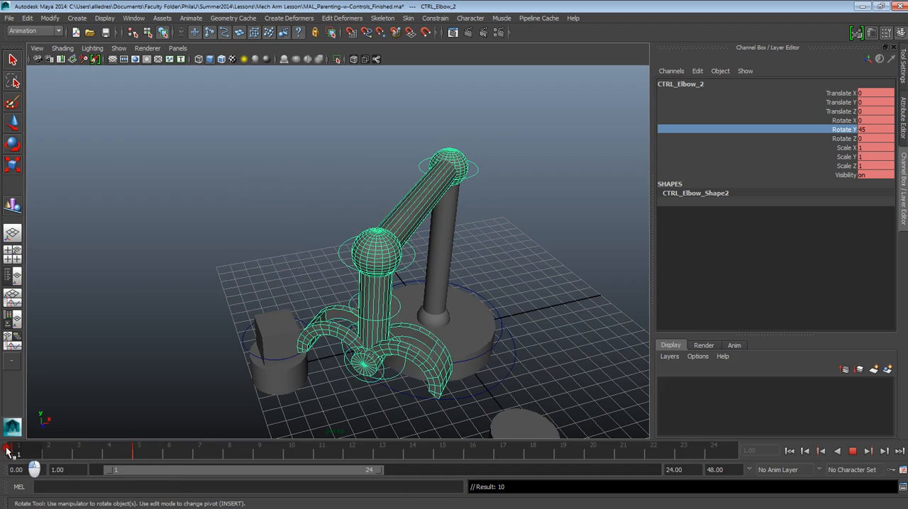
drag(103, 452, 13, 465)
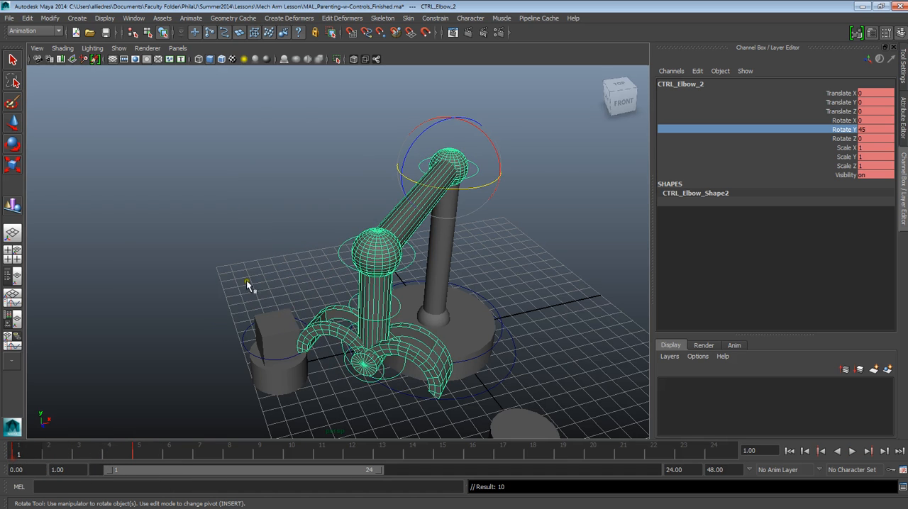
alt+drag(397, 267, 391, 285)
Step: Go to frame 5 and set a keyframe on CTRL_Arm_5 to hold its raised pose
drag(103, 452, 139, 453)
click(471, 312)
scroll(466, 312, up, 5)
alt+drag(462, 312, 426, 264)
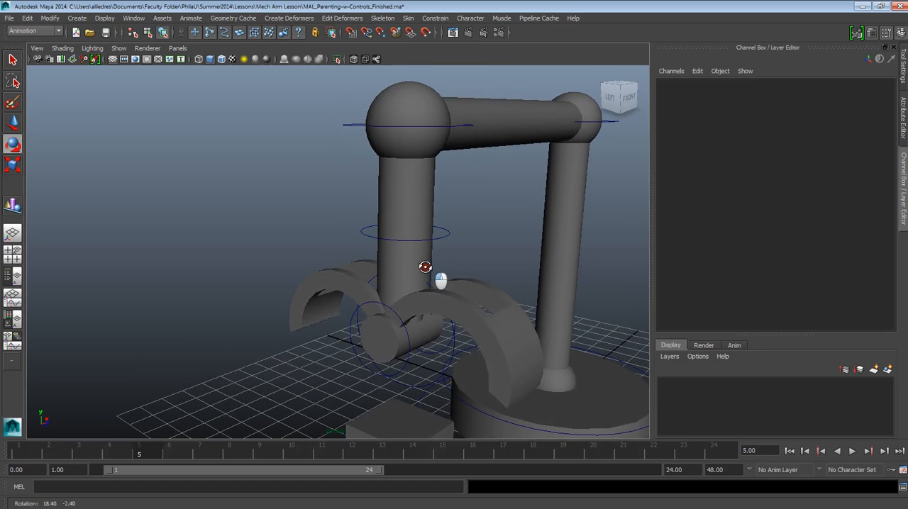
mouse_move(441, 352)
alt+mouse_down()
mouse_move(370, 353)
mouse_move(441, 341)
alt+mouse_up()
click(438, 230)
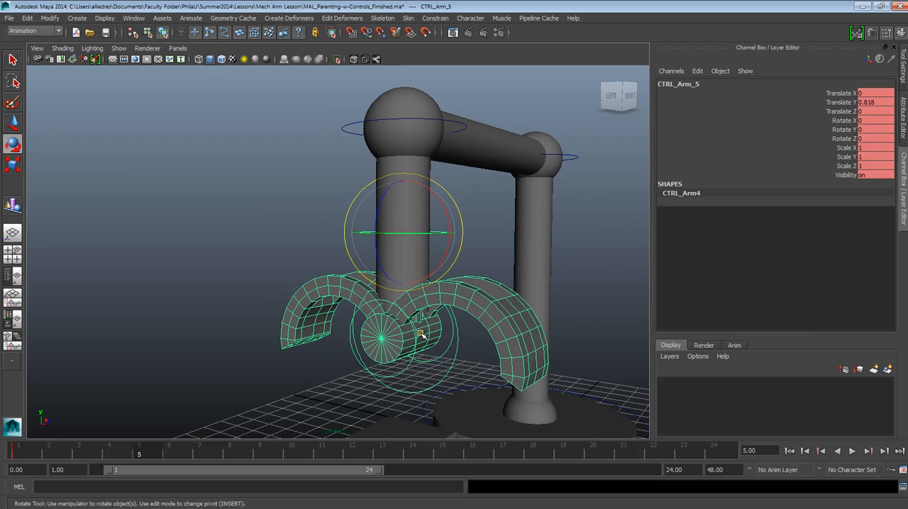
click(476, 229)
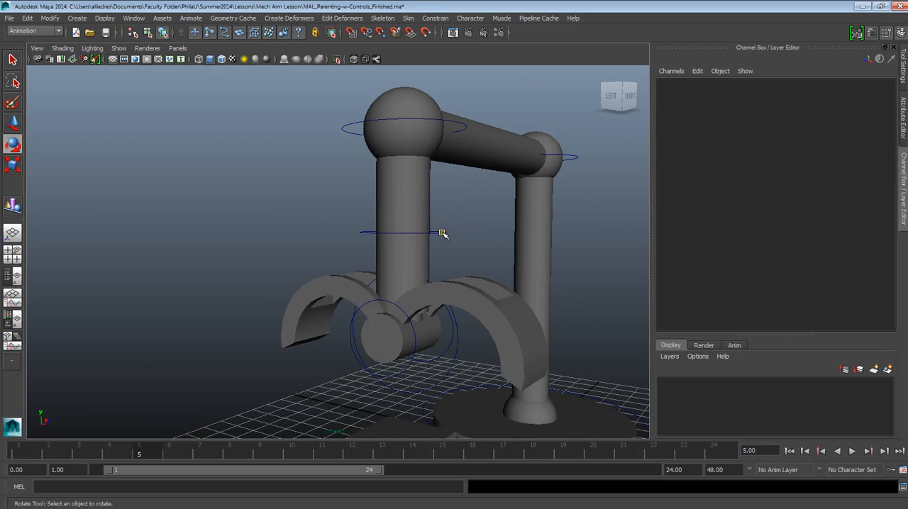
click(446, 231)
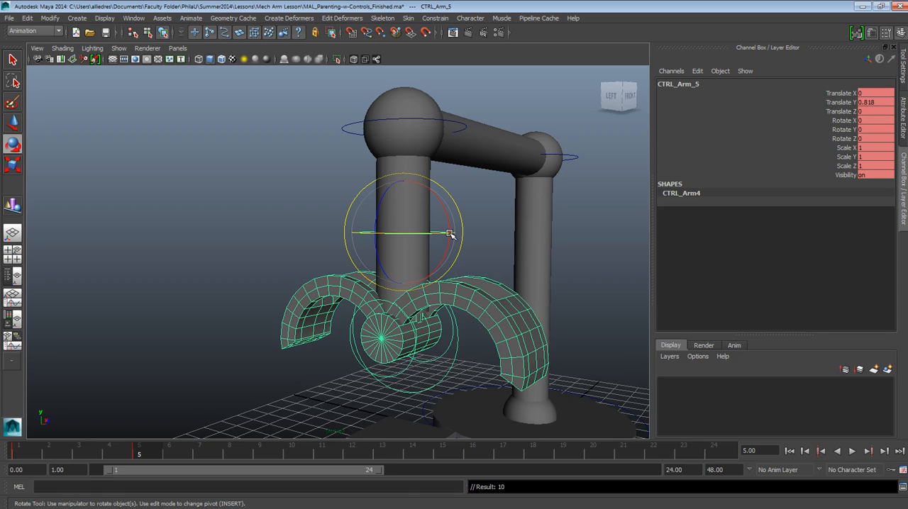
Step: Set keyframes on CTRL_Claw_1 and CTRL_Claw_2 at frame 5 to hold the claw open
click(580, 232)
click(454, 335)
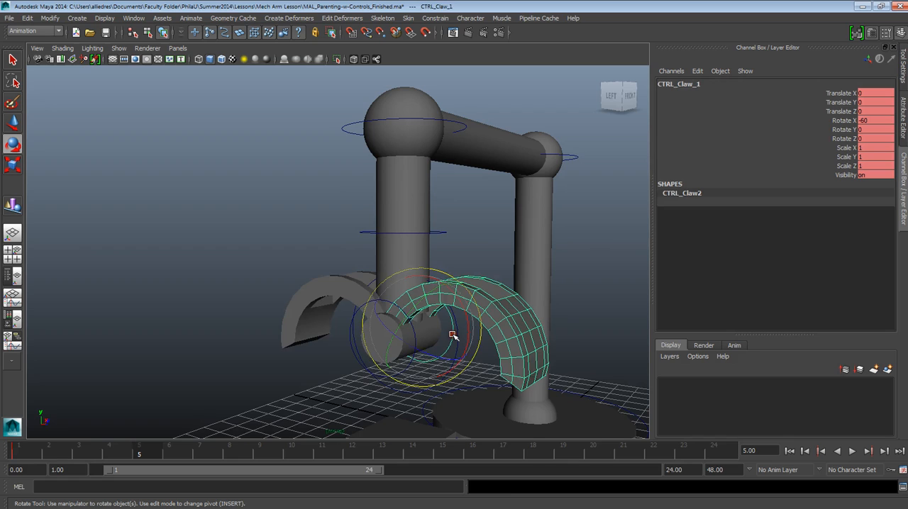
click(578, 250)
click(367, 301)
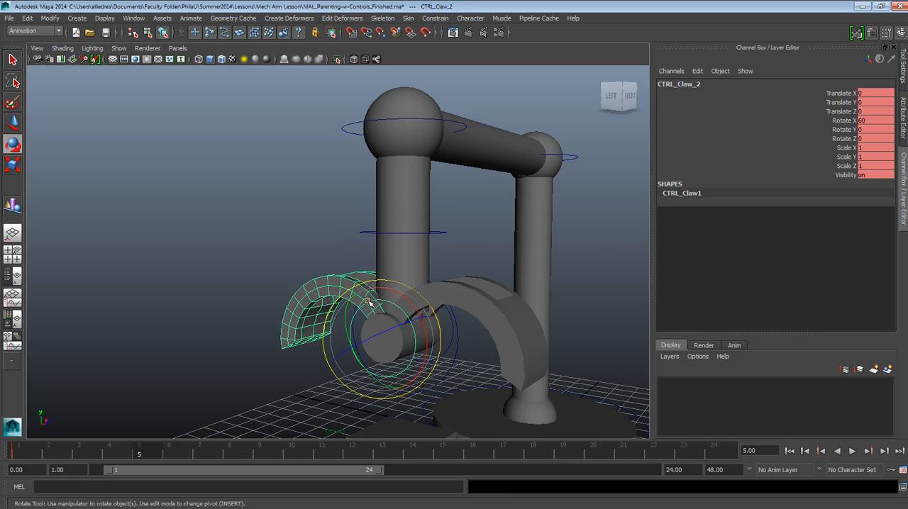
alt+drag(384, 246, 216, 362)
Step: At frame 10, set CTRL_Arm_5's Translate Y to 0 to lower the claw towards the box, and keyframe it
mouse_move(147, 451)
mouse_down()
mouse_move(55, 437)
mouse_move(144, 450)
mouse_up()
middle_drag(145, 454, 293, 455)
alt+drag(300, 361, 355, 341)
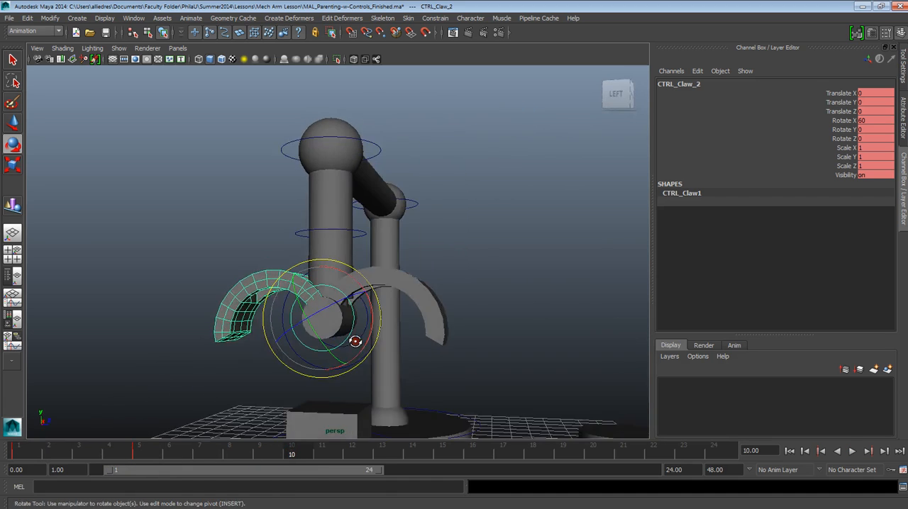
alt+drag(420, 284, 406, 344)
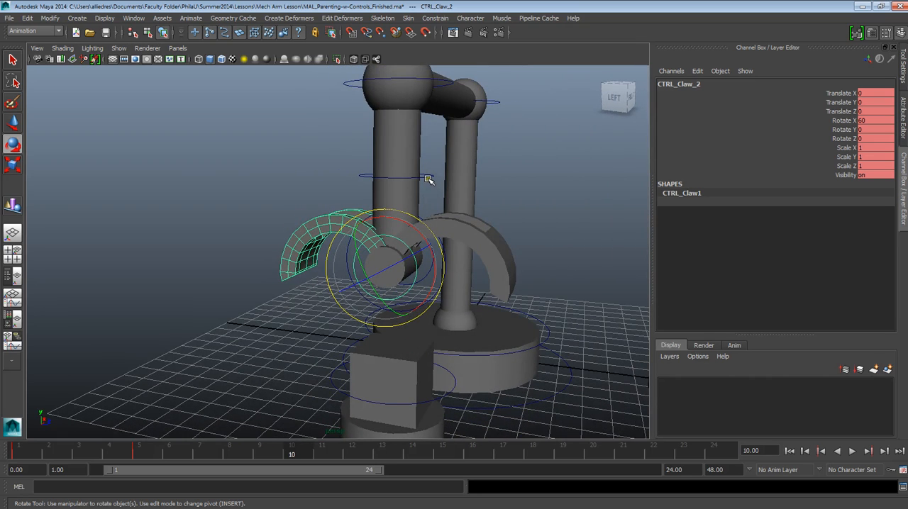
click(13, 122)
alt+drag(399, 244, 342, 260)
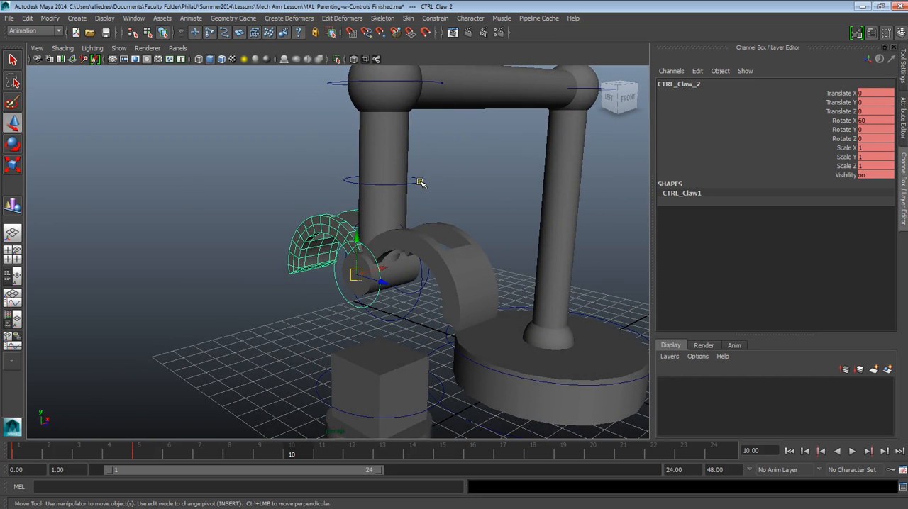
click(420, 183)
alt+drag(404, 273, 415, 282)
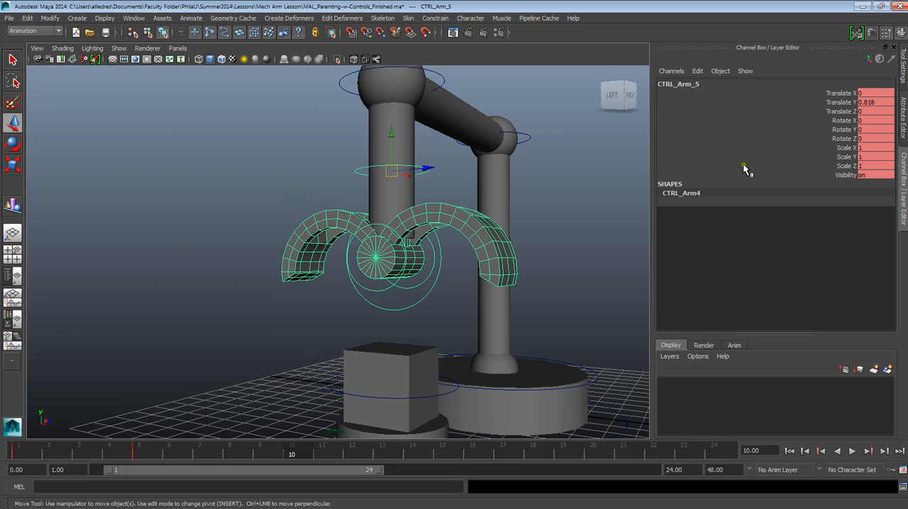
click(874, 102)
text(0)
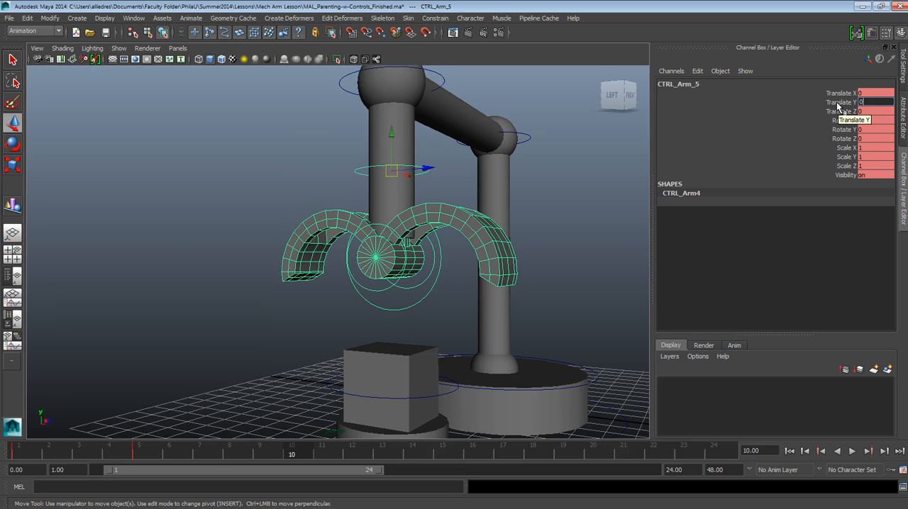
key(Return)
alt+drag(383, 308, 411, 301)
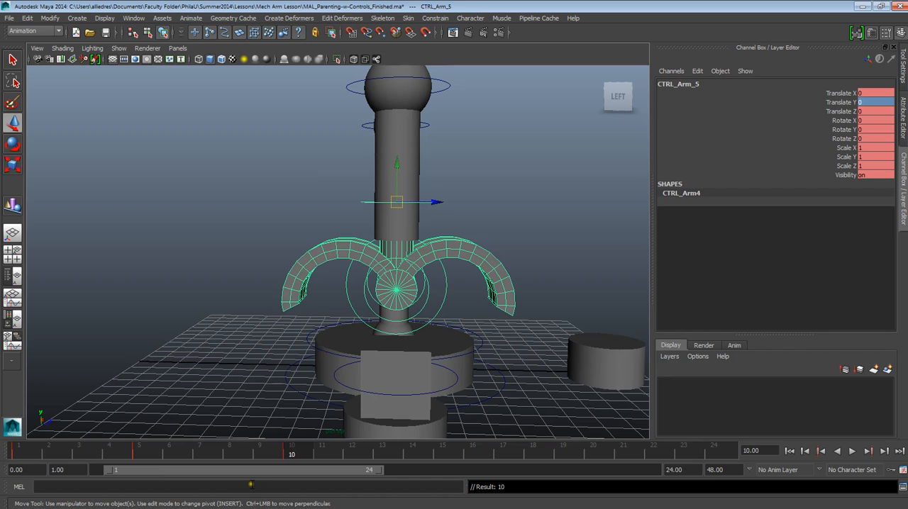
Step: Select CTRL_Claw_1 and CTRL_Claw_2 together and keyframe them at frame 10 to hold the claw open
alt+drag(468, 346, 383, 342)
click(481, 327)
scroll(366, 371, up, 3)
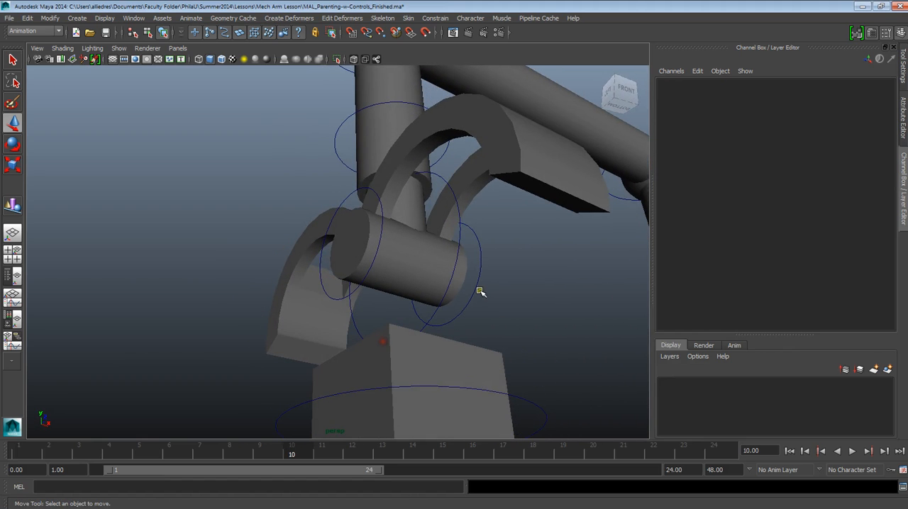
click(476, 285)
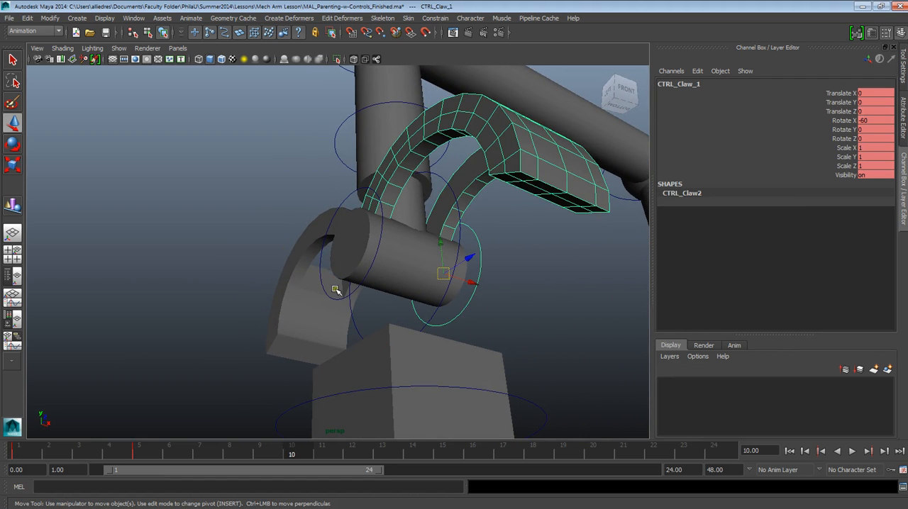
click(329, 296)
alt+drag(330, 296, 376, 358)
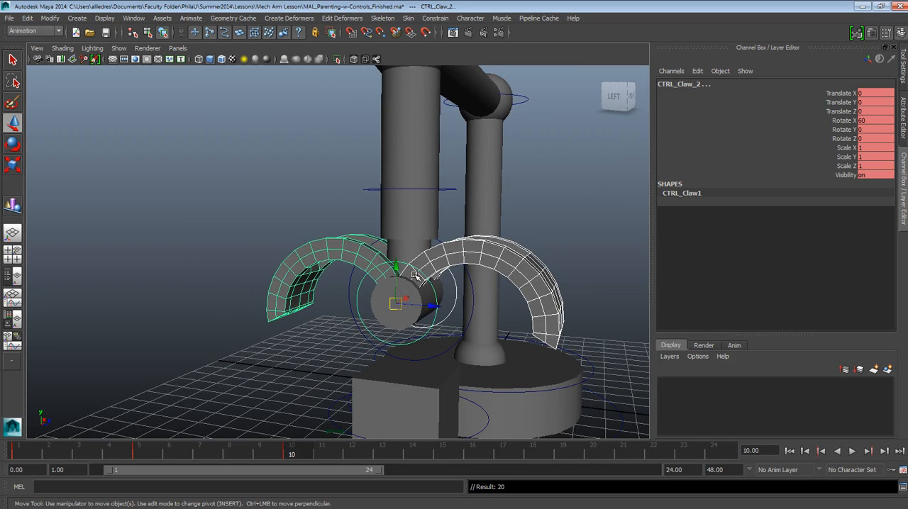
Step: Go to frame 15 and set CTRL_Claw_1's Rotate X to 0 to close that half of the claw
drag(288, 449, 444, 456)
alt+drag(474, 296, 426, 325)
click(422, 190)
alt+drag(415, 260, 360, 285)
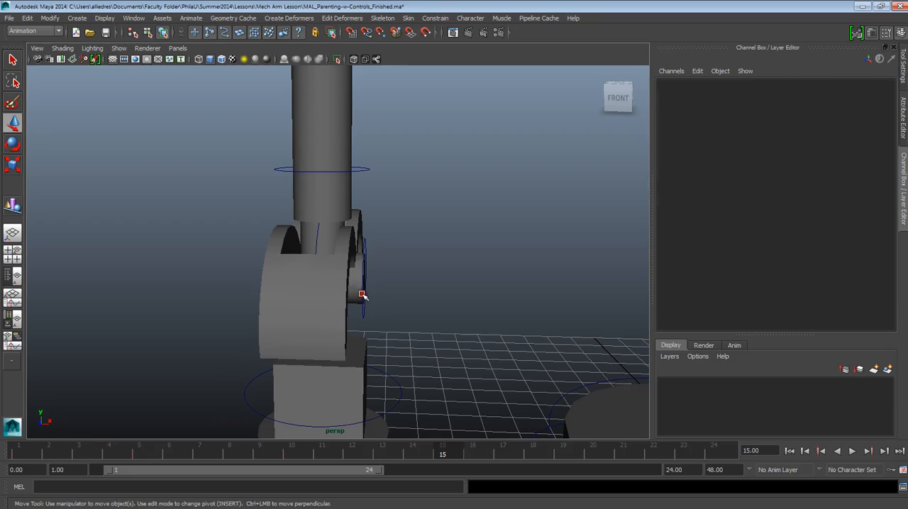
click(361, 297)
alt+drag(402, 314, 429, 312)
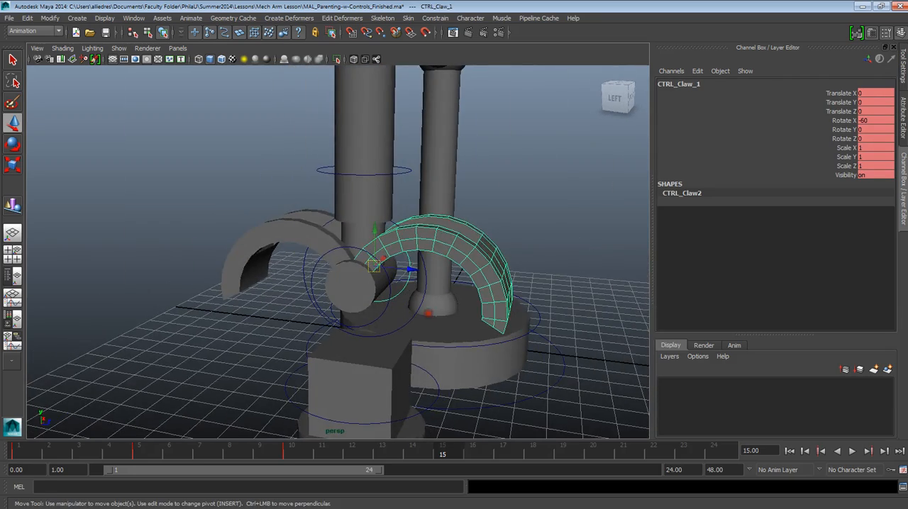
alt+drag(508, 269, 355, 248)
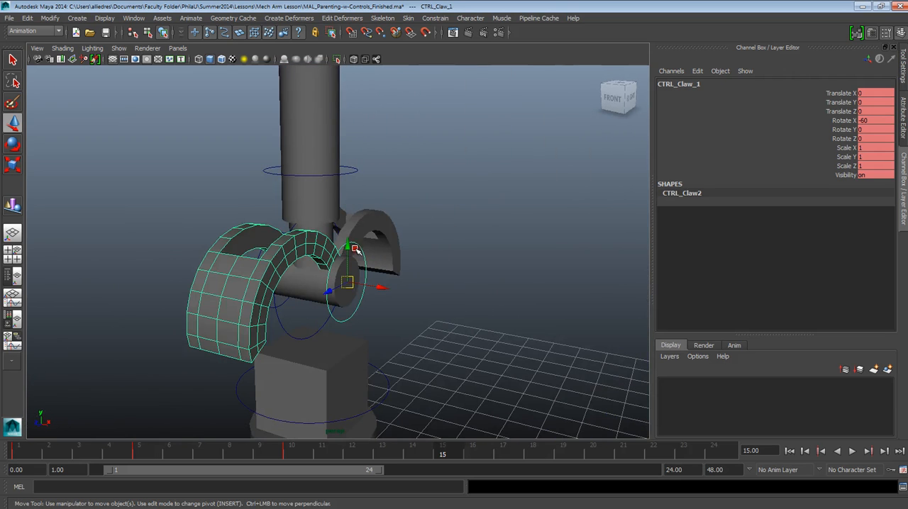
click(867, 122)
text(0)
key(Return)
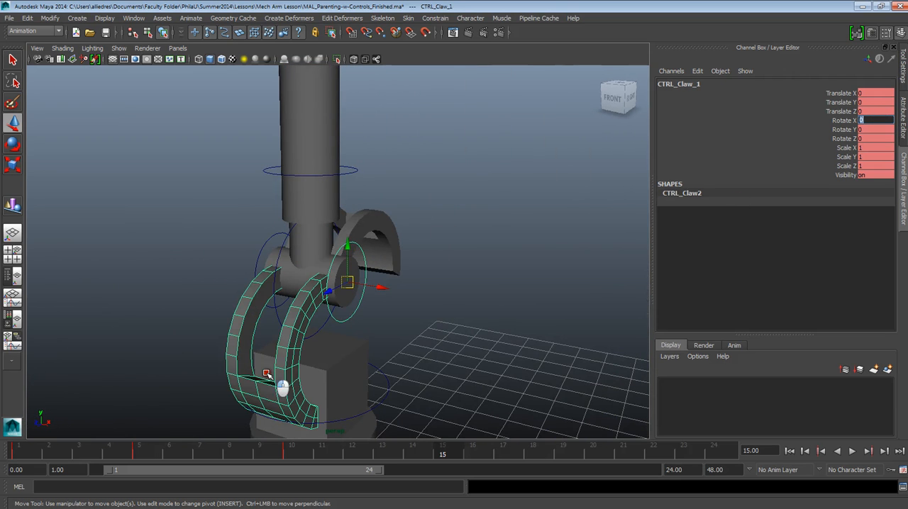
Step: Set CTRL_Claw_2's Rotate X to 0 to close the other half of the claw around the box
alt+drag(284, 387, 501, 359)
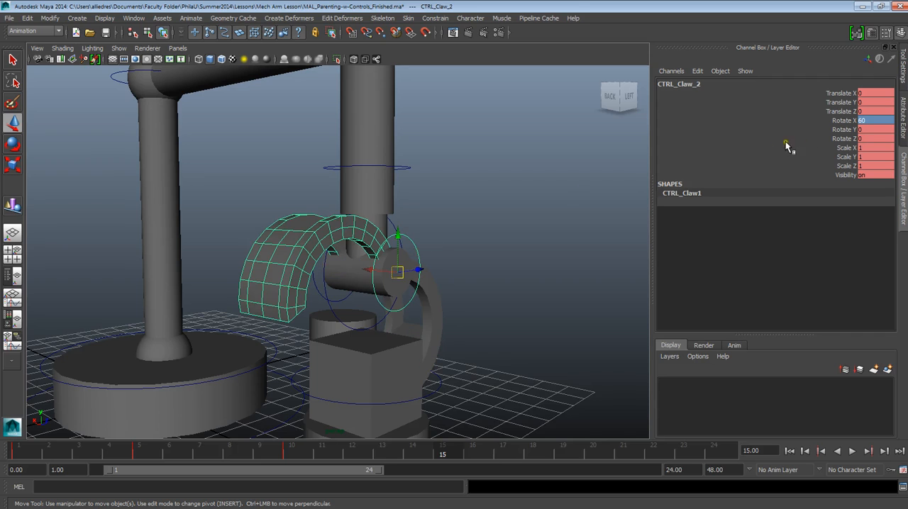
click(861, 120)
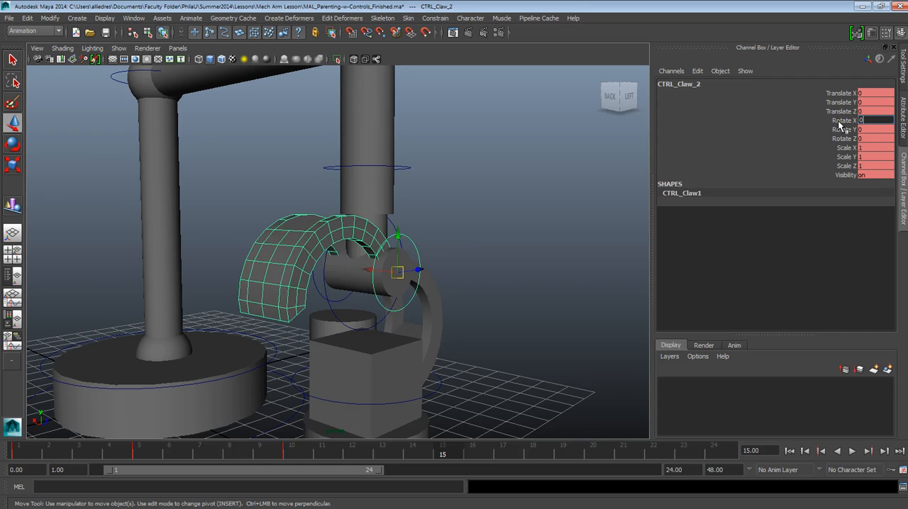
text(0)
key(Return)
click(539, 338)
alt+drag(459, 360, 437, 358)
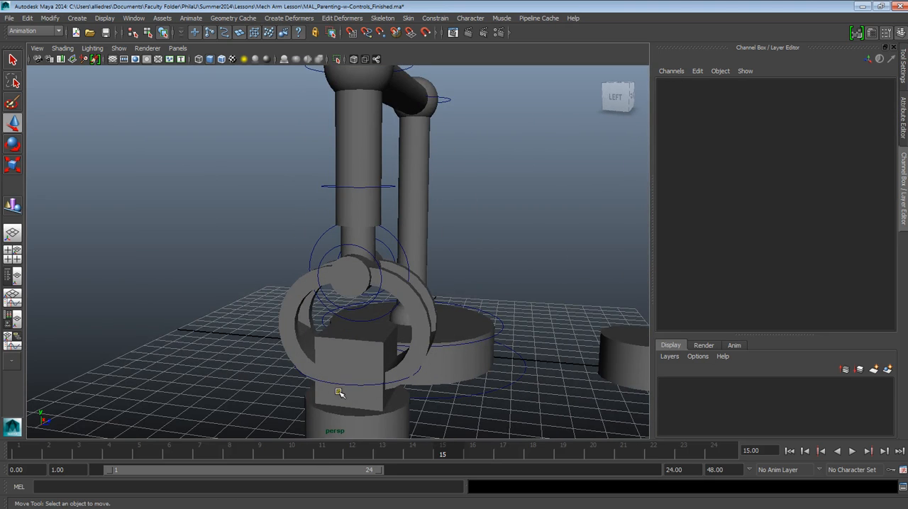
Step: Inspect the claw around the box with the box control selected, then select CTRL_Arm_5 and scrub back to frame 10
click(340, 384)
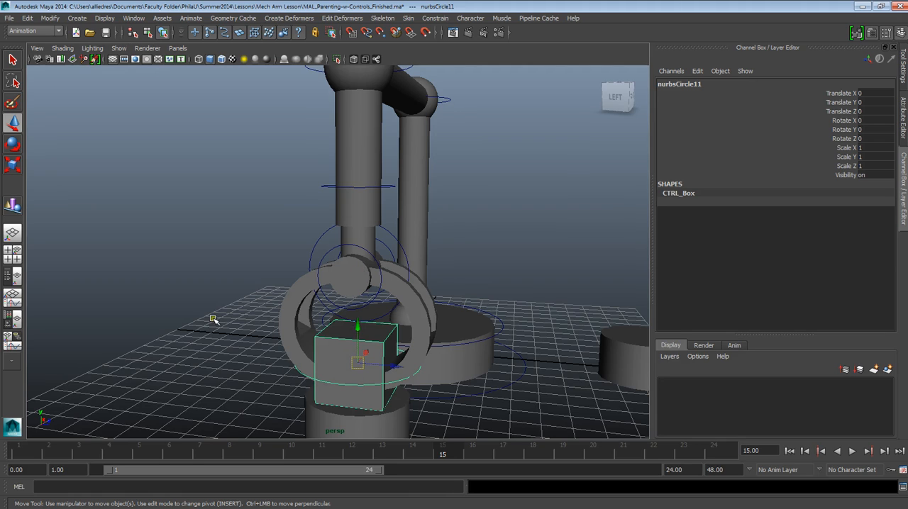
mouse_move(348, 342)
alt+mouse_down()
mouse_move(320, 345)
mouse_move(349, 337)
alt+mouse_up()
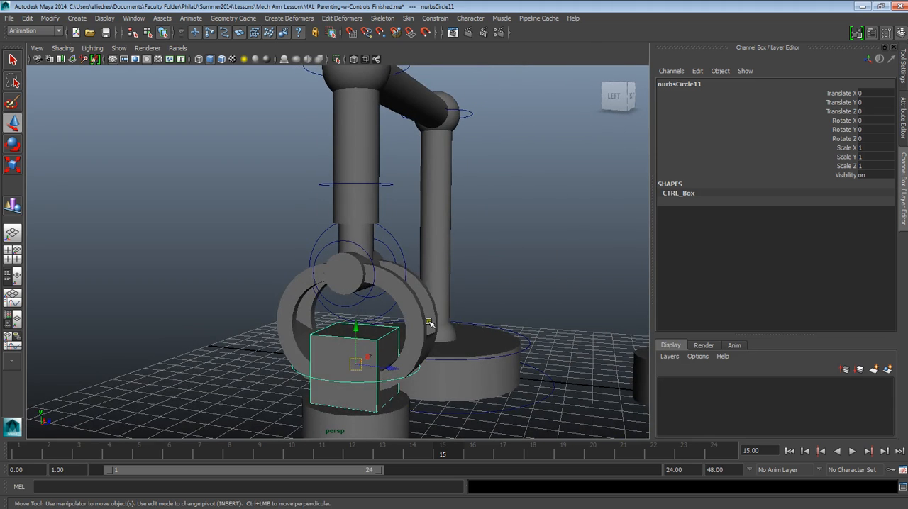
alt+middle_drag(400, 325, 260, 309)
alt+drag(260, 309, 330, 353)
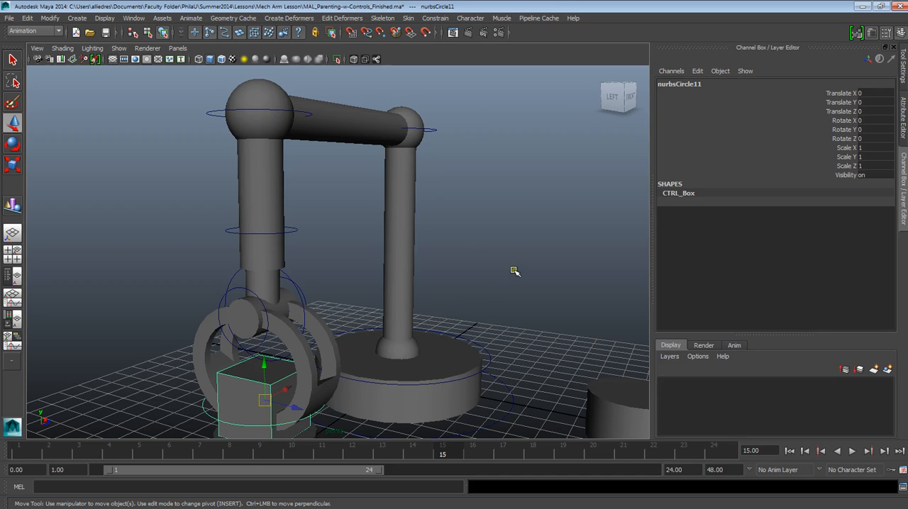
click(514, 272)
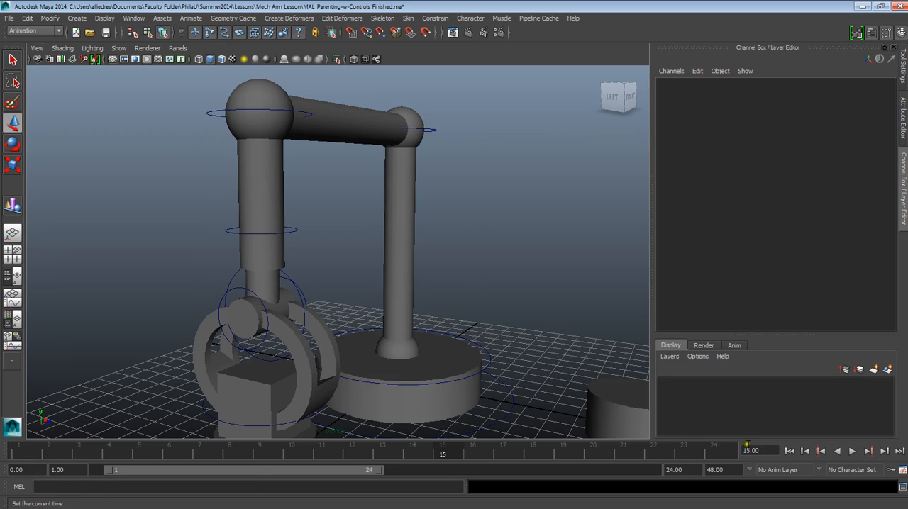
mouse_move(455, 291)
alt+mouse_down()
mouse_move(390, 300)
mouse_move(450, 294)
alt+mouse_up()
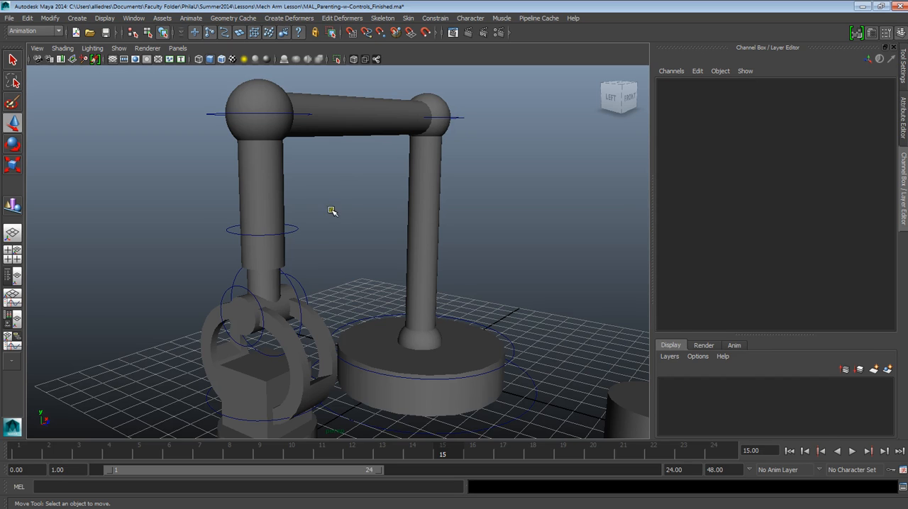
click(294, 229)
mouse_move(309, 449)
mouse_down()
mouse_move(151, 450)
mouse_move(598, 466)
mouse_move(258, 455)
mouse_move(287, 454)
mouse_up()
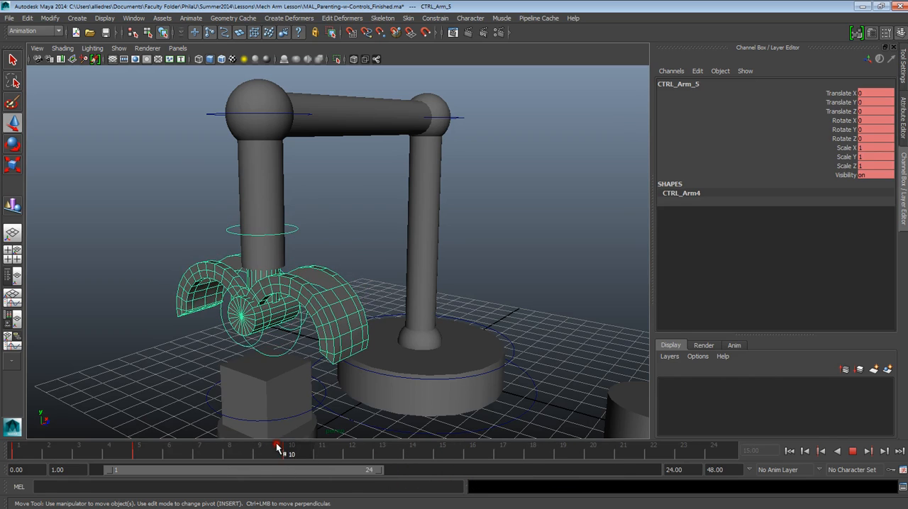
Step: Select CTRL_Claw_2 and, at frame 15, set its Rotate X to 0
click(231, 337)
alt+drag(294, 334, 397, 334)
alt+middle_drag(416, 333, 458, 291)
drag(311, 456, 445, 467)
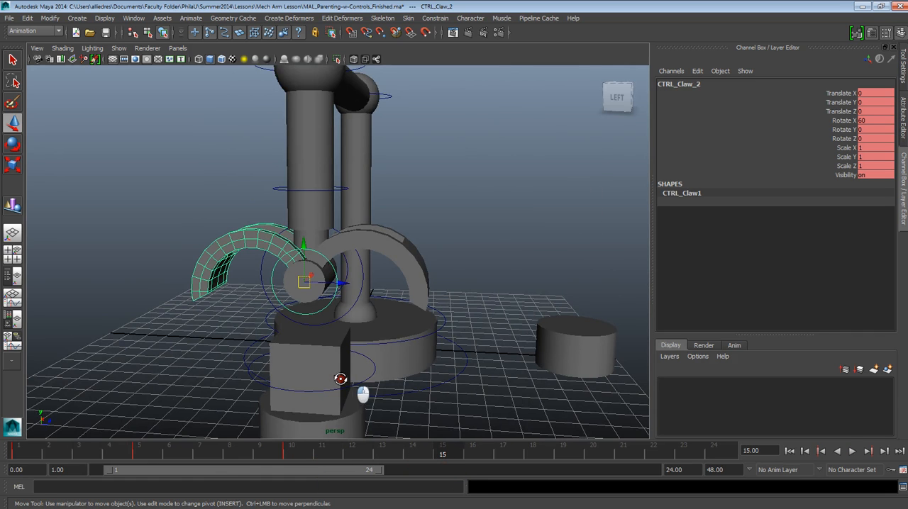
alt+drag(345, 375, 427, 385)
click(864, 123)
click(866, 124)
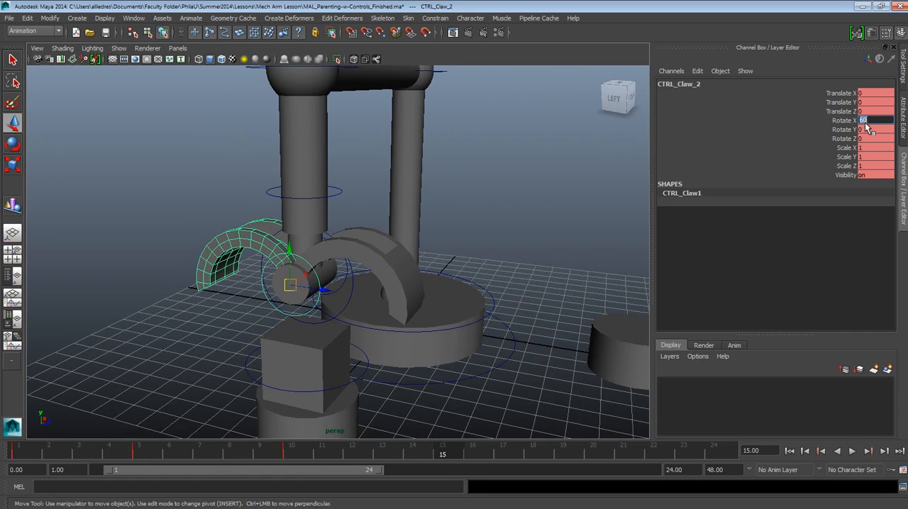
text(0)
key(Return)
Step: Set CTRL_Claw_1's Rotate X to 0 and keyframe both claw controls at frame 15 in the closed pose
alt+drag(346, 256, 217, 265)
click(346, 235)
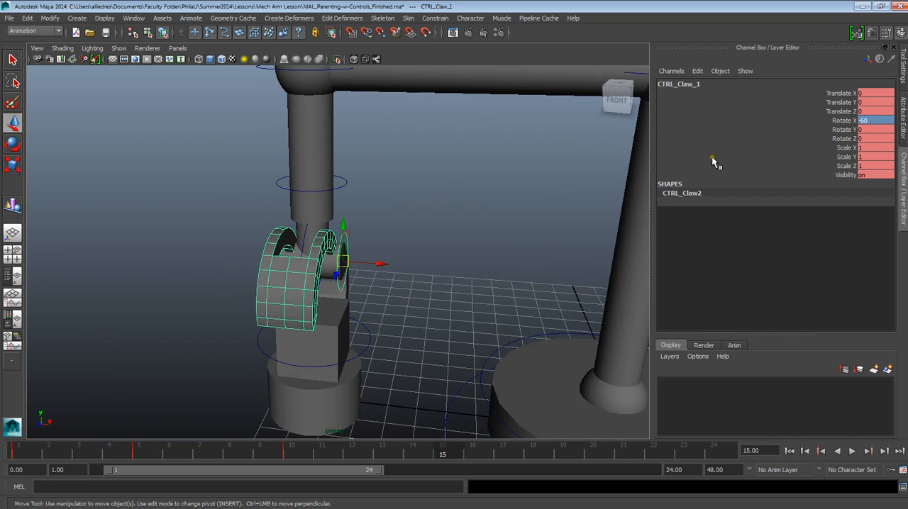
click(878, 121)
text(0)
key(Return)
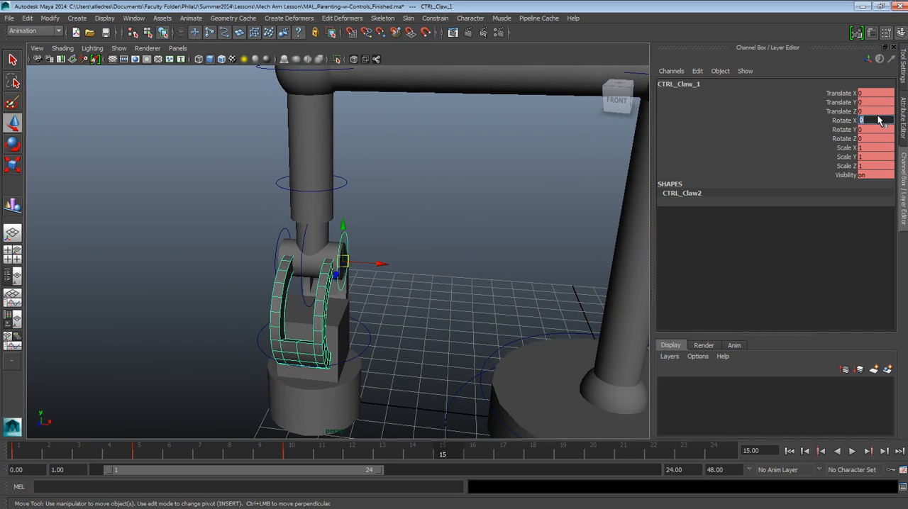
alt+drag(432, 261, 280, 263)
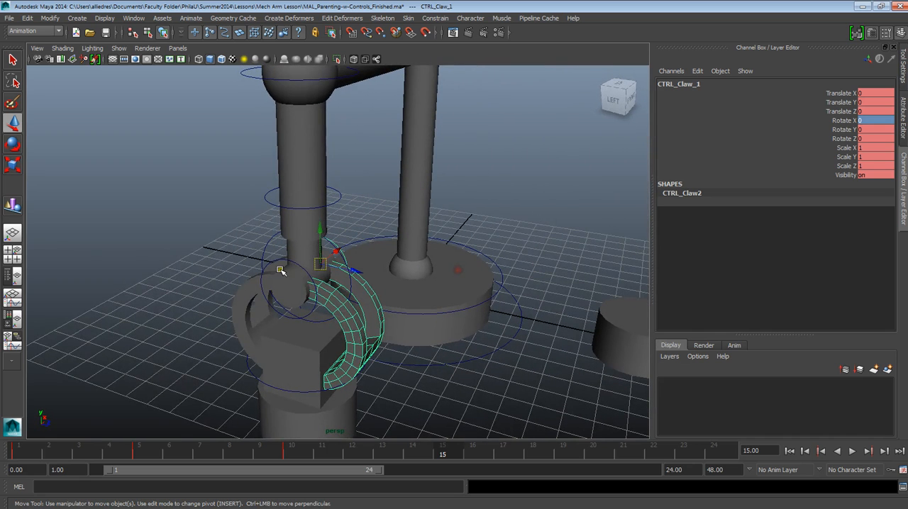
shift+click(279, 263)
key(s)
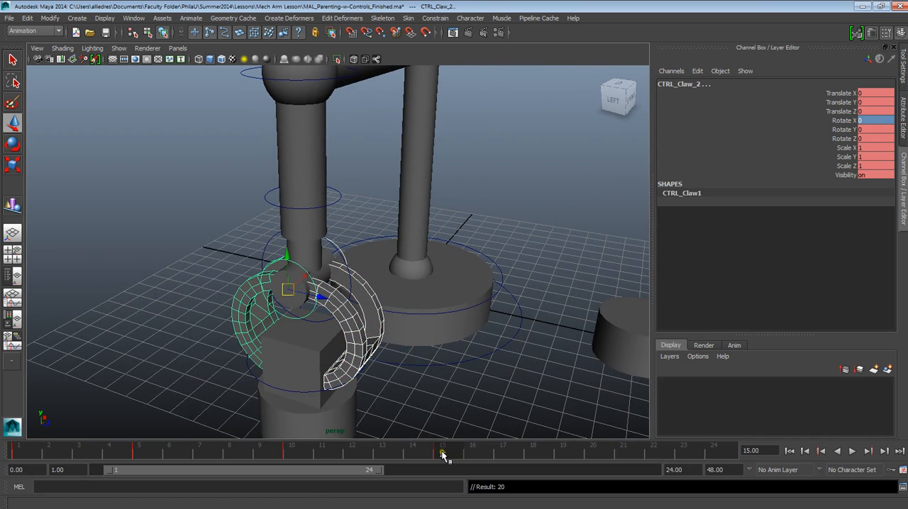
Step: Deselect the claws and compare the claw's poses at frames 10 and 15
click(568, 321)
alt+drag(474, 408, 462, 371)
drag(448, 452, 294, 454)
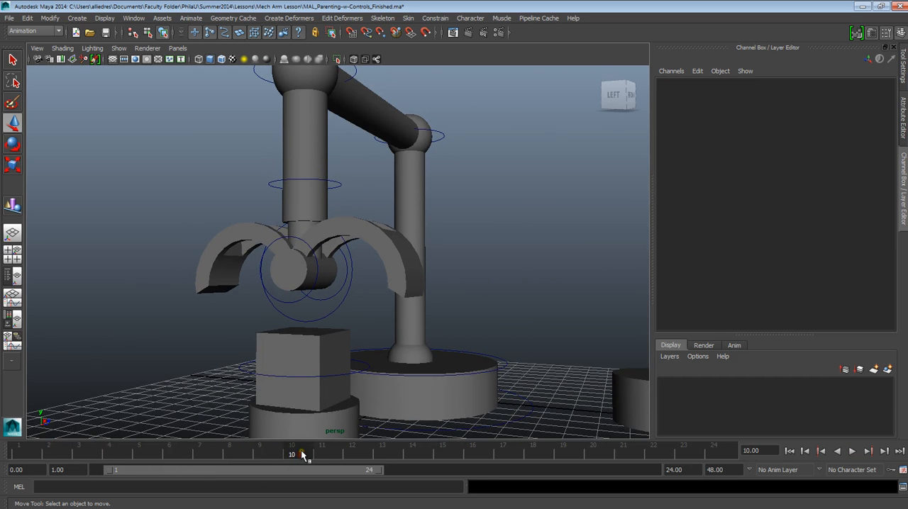
click(446, 457)
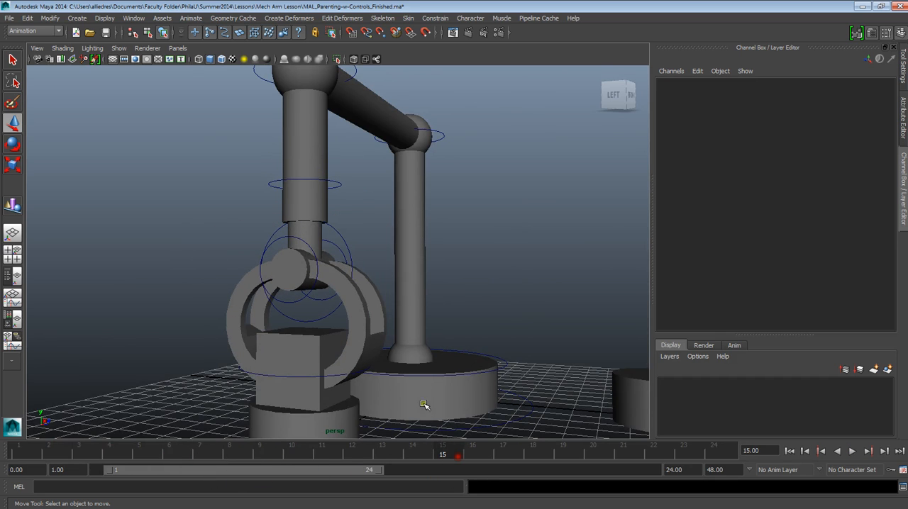
alt+drag(424, 404, 425, 375)
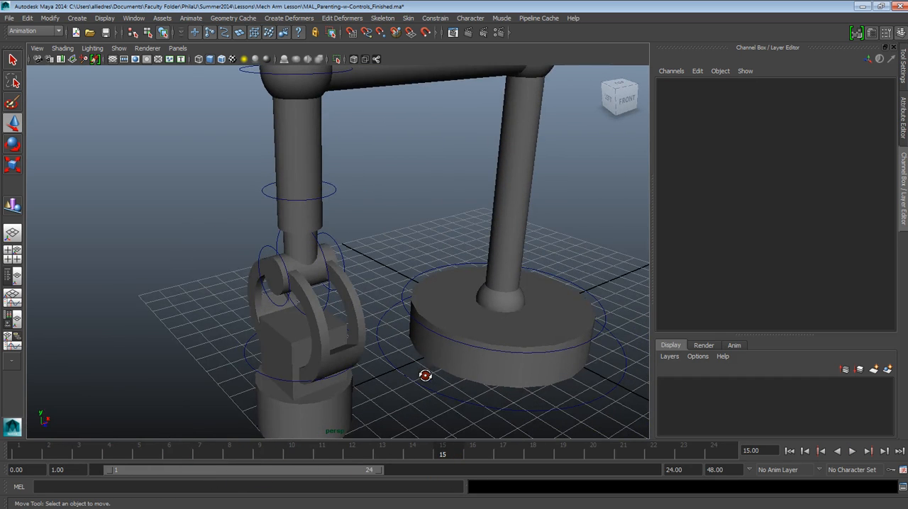
Step: At frame 20, raise CTRL_Arm_5 to a Translate Y of 0.75 and set a keyframe
drag(452, 457, 594, 454)
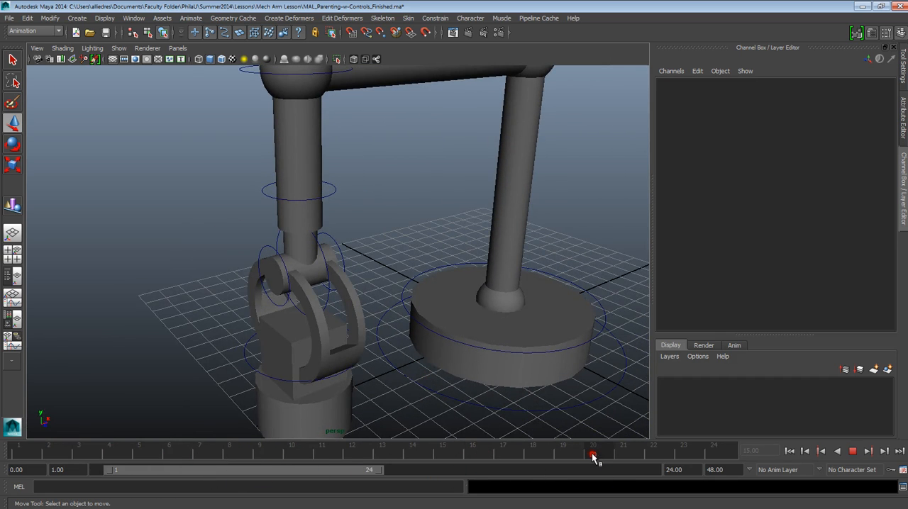
key(a)
alt+drag(328, 287, 395, 286)
scroll(349, 283, up, 3)
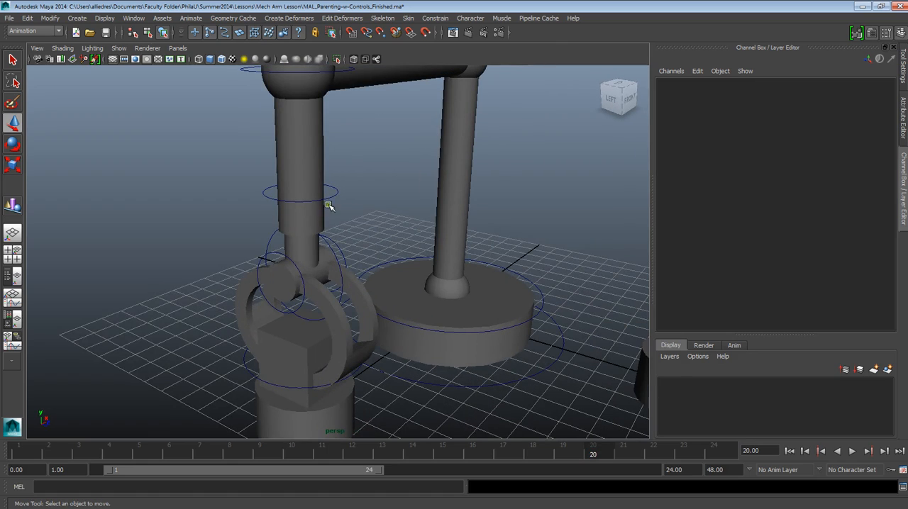
click(326, 244)
alt+drag(355, 260, 373, 238)
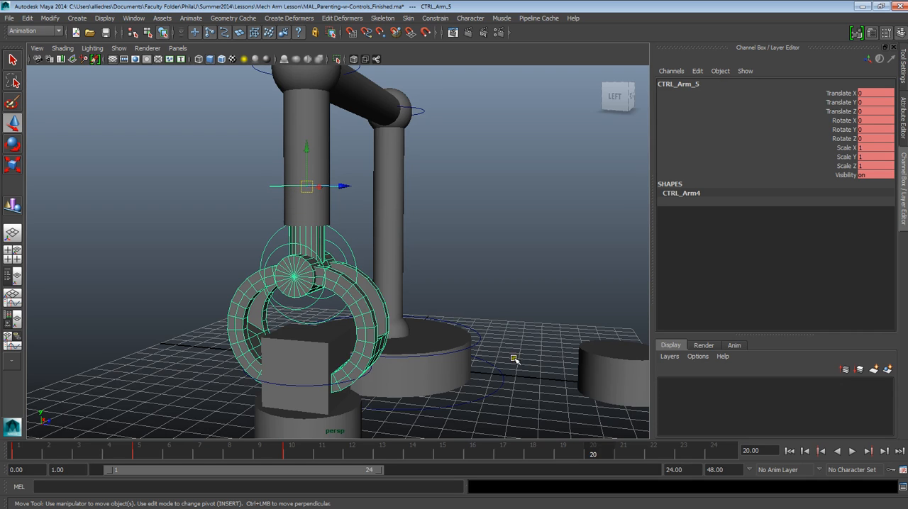
drag(576, 449, 449, 460)
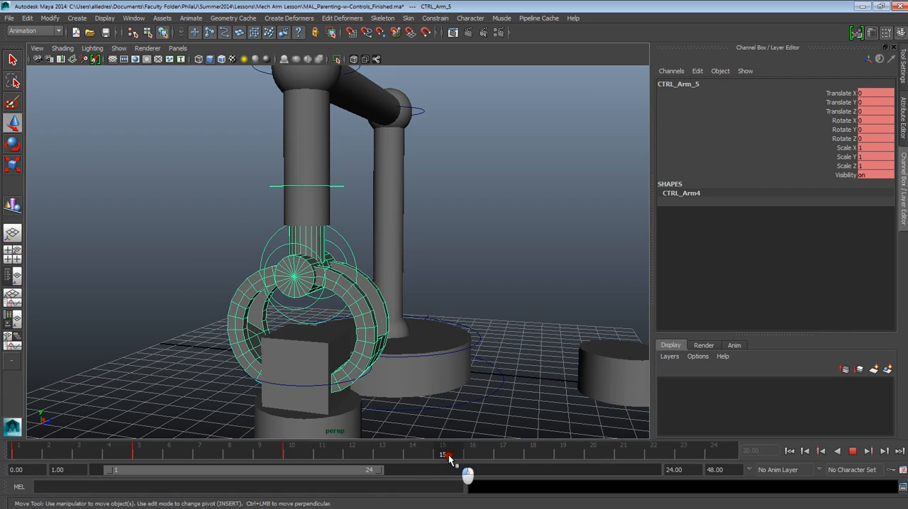
drag(448, 460, 448, 460)
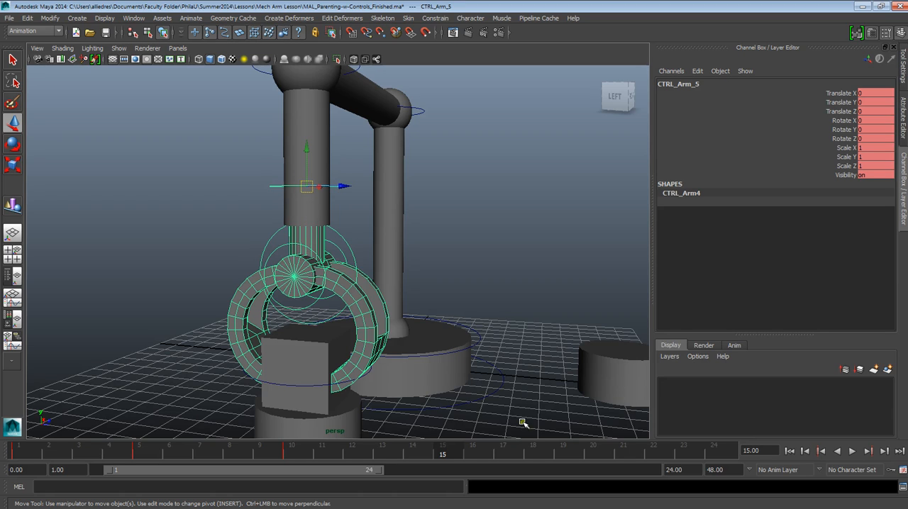
mouse_move(449, 455)
mouse_down()
mouse_move(608, 468)
mouse_move(593, 452)
mouse_up()
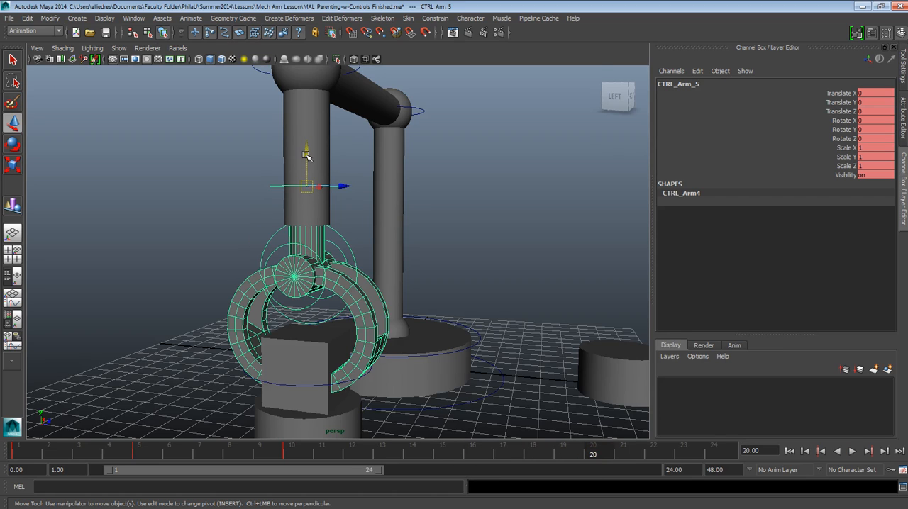
drag(305, 162, 305, 133)
key(s)
Step: Copy CTRL_Arm_5's key from frame 10 and paste it at frame 15 so the arm holds its lowered position
drag(596, 450, 438, 457)
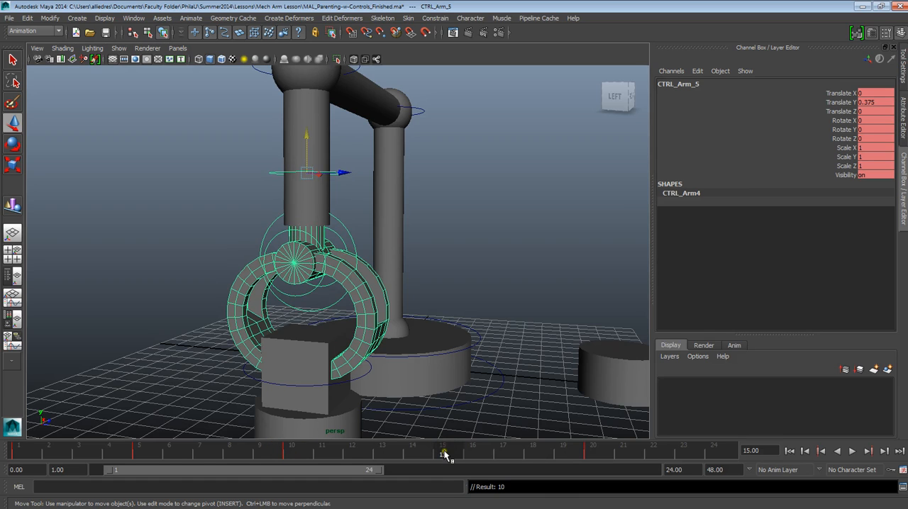
click(291, 455)
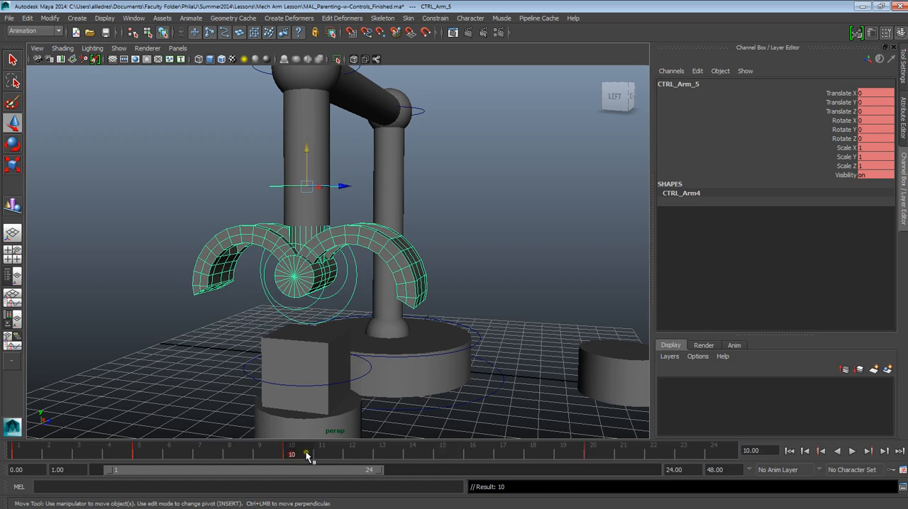
click(444, 453)
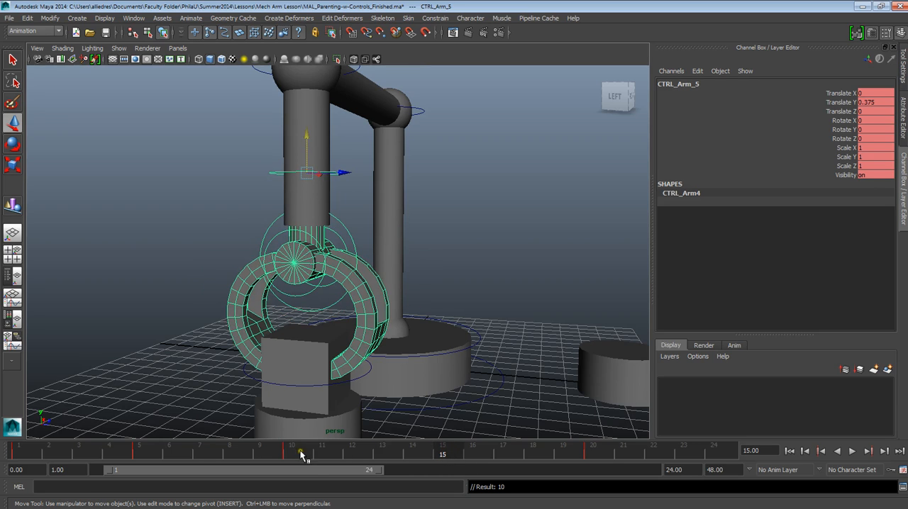
click(291, 455)
right_drag(291, 454, 313, 310)
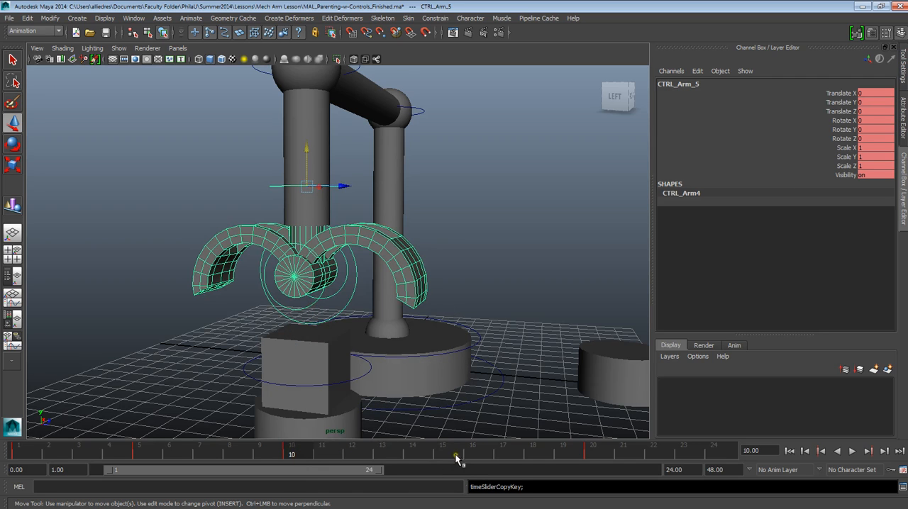
click(444, 454)
right_drag(450, 456, 574, 322)
Step: Play and scrub the animation up to frame 20 to examine how the arm lowers, grips the box and lifts
drag(449, 447, 18, 446)
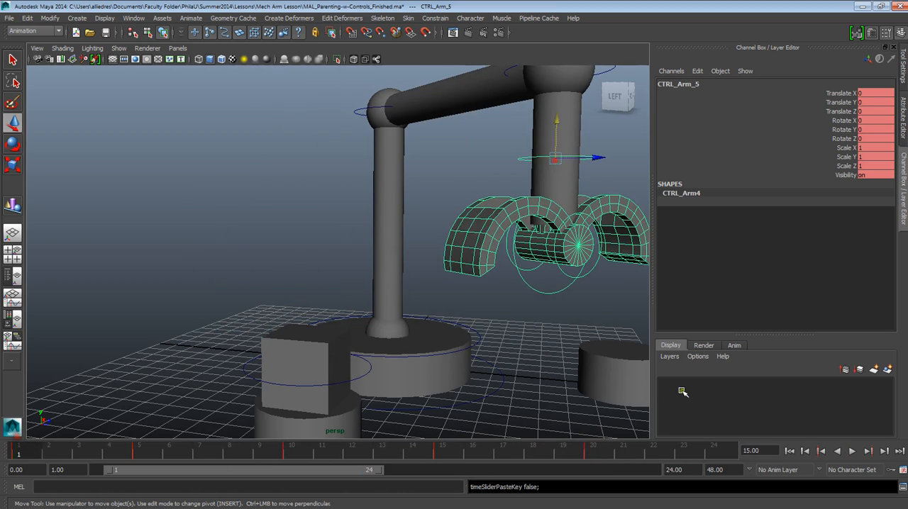
click(853, 452)
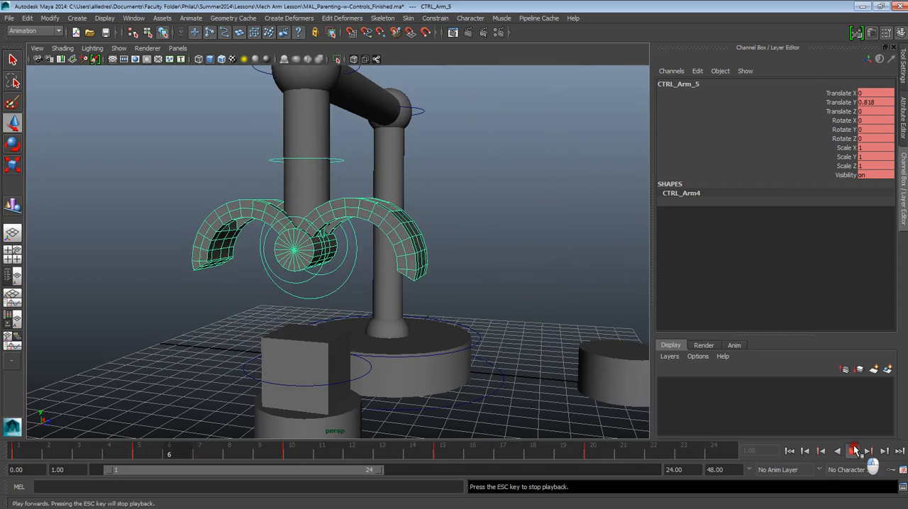
click(855, 452)
click(55, 454)
drag(55, 454, 145, 454)
alt+drag(391, 266, 290, 355)
drag(142, 454, 598, 455)
scroll(454, 355, down, 2)
scroll(452, 319, up, 1)
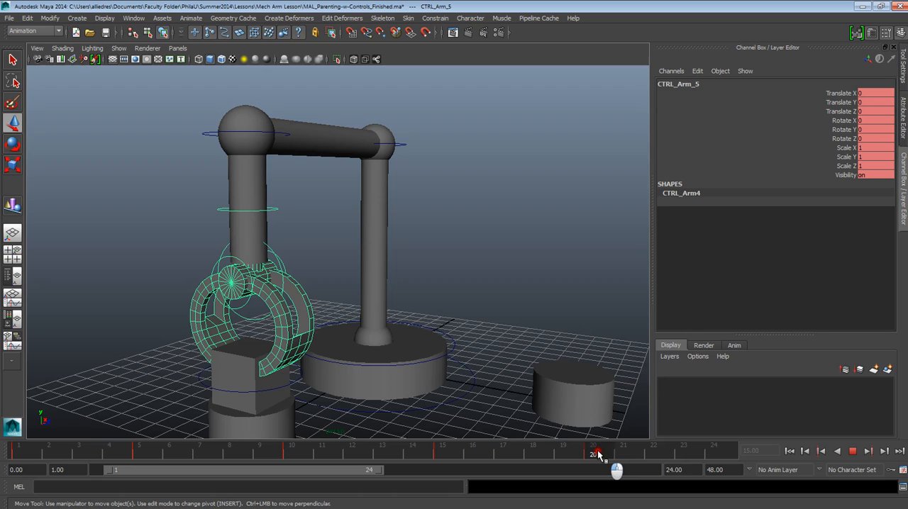
drag(598, 454, 595, 452)
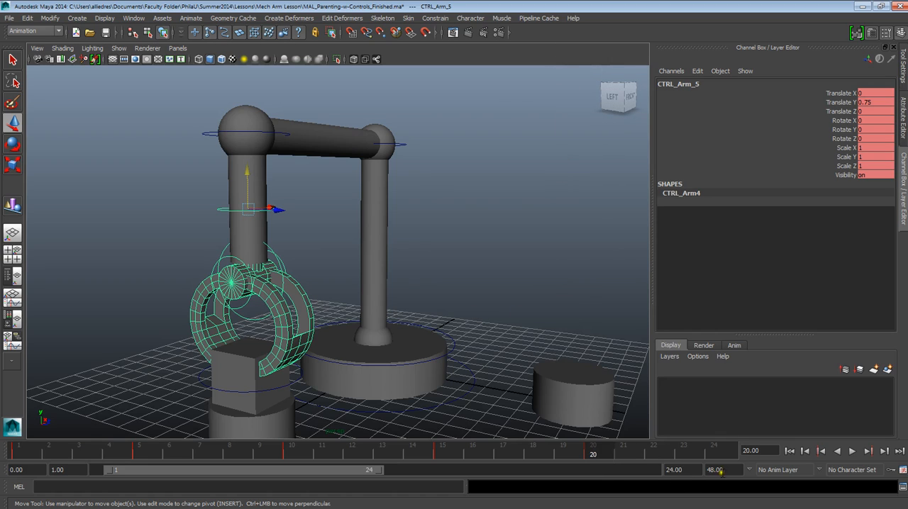
Step: Extend the playback range to end at frame 48 and return to frame 20
drag(379, 477, 667, 479)
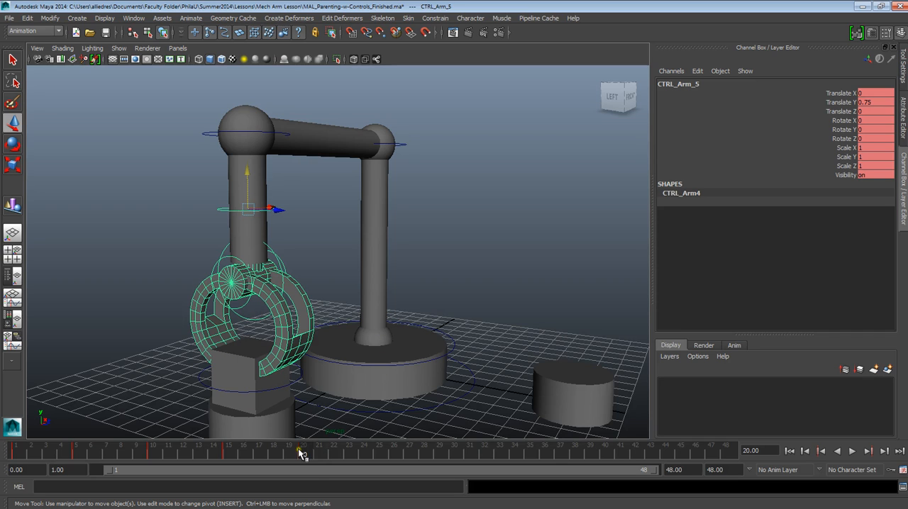
key(alt+v)
drag(64, 457, 302, 454)
Step: At frame 25, set CTRL_Elbow_2's Rotate Y to 90 to swing the arm over the empty pedestal, and keyframe it
drag(305, 455, 381, 455)
click(484, 227)
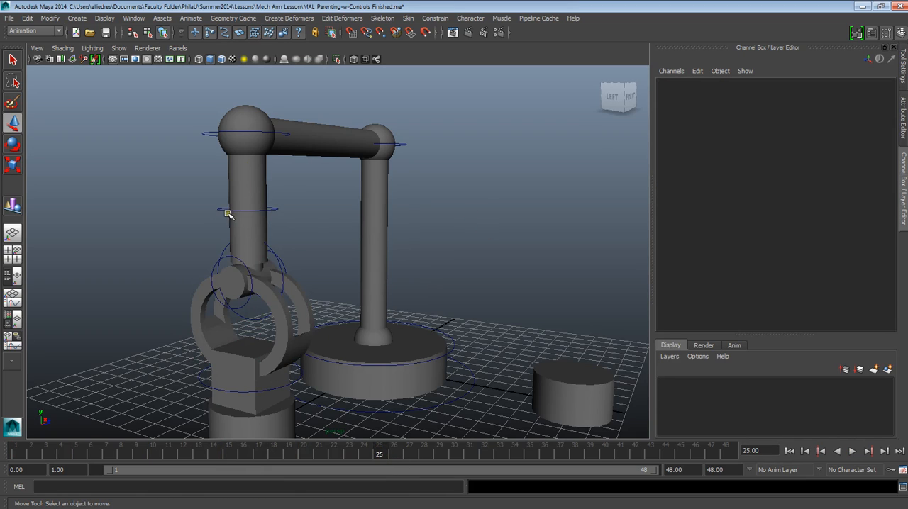
click(404, 140)
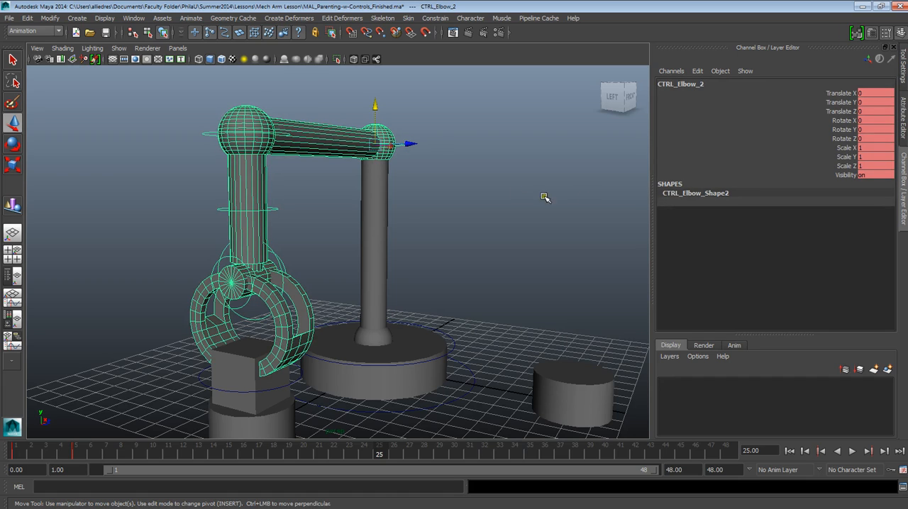
click(13, 144)
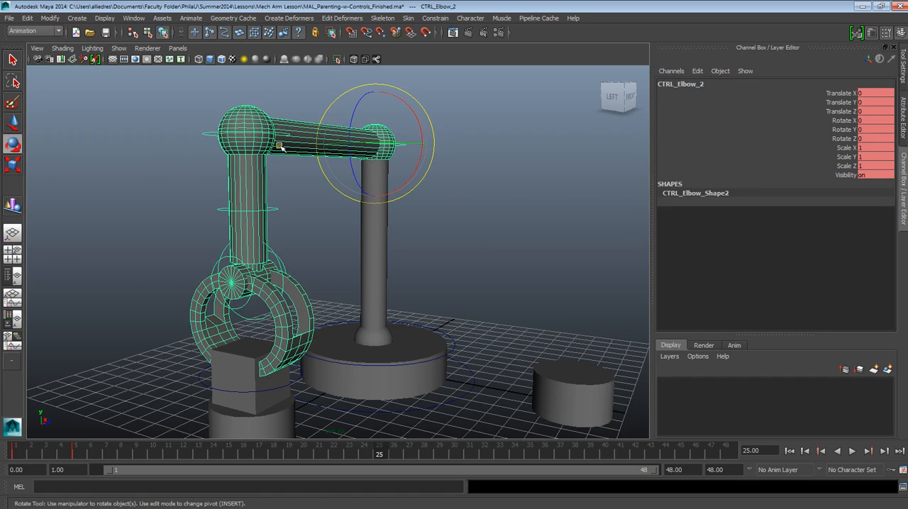
drag(364, 141, 434, 143)
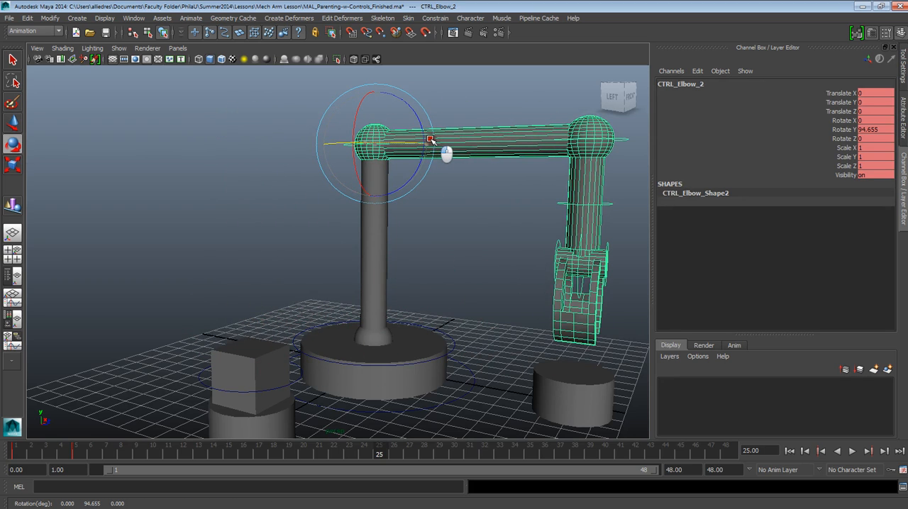
double_click(868, 129)
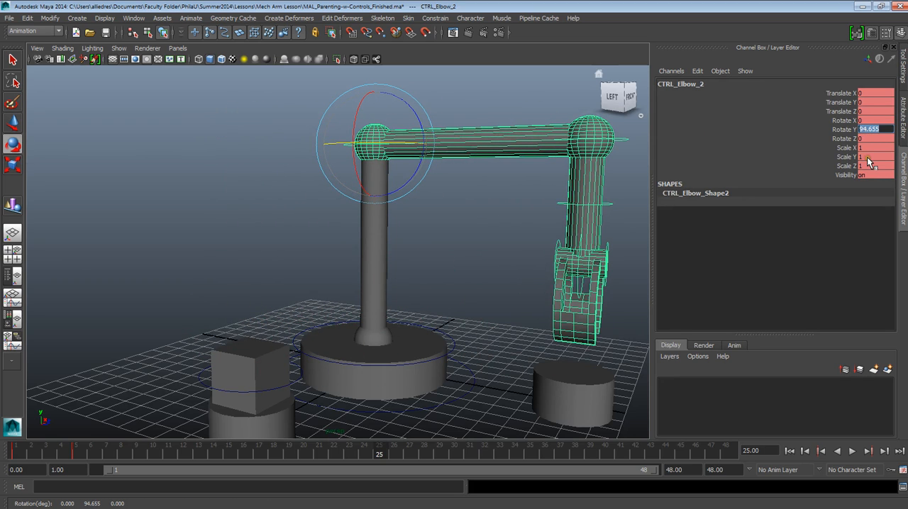
text(90)
key(Return)
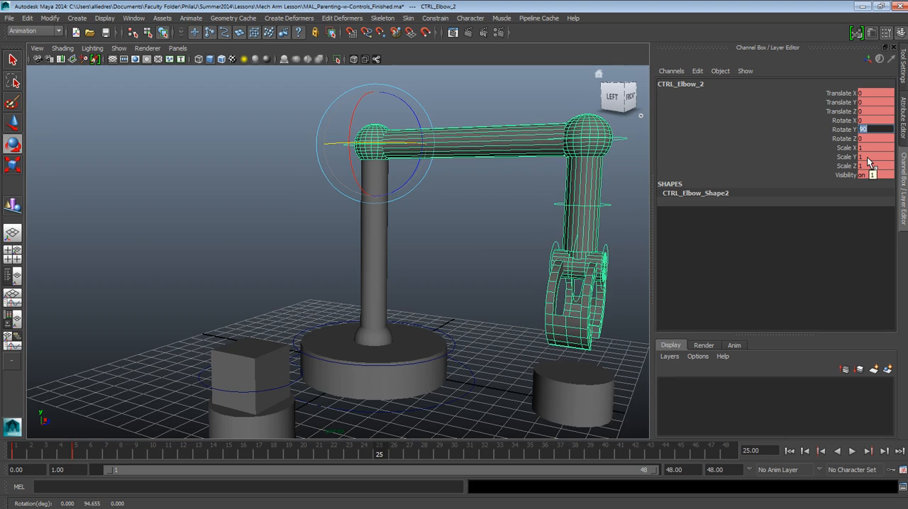
click(432, 226)
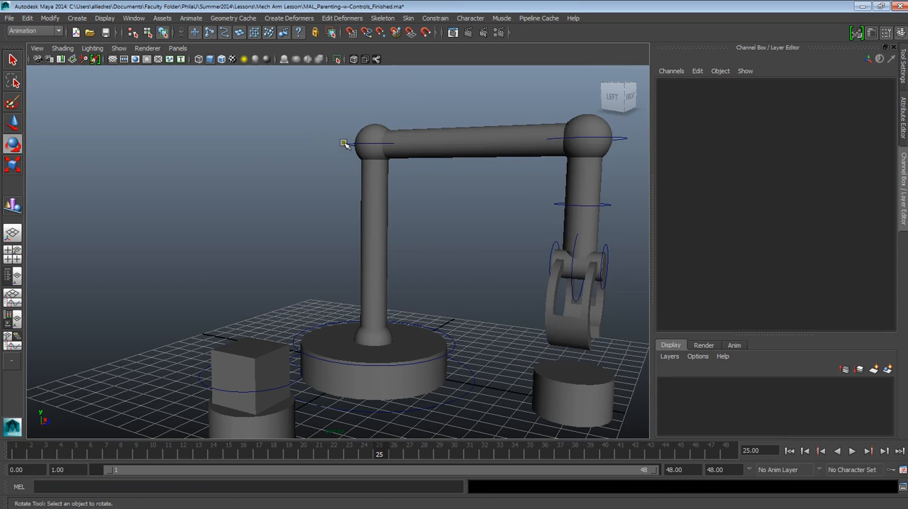
click(344, 144)
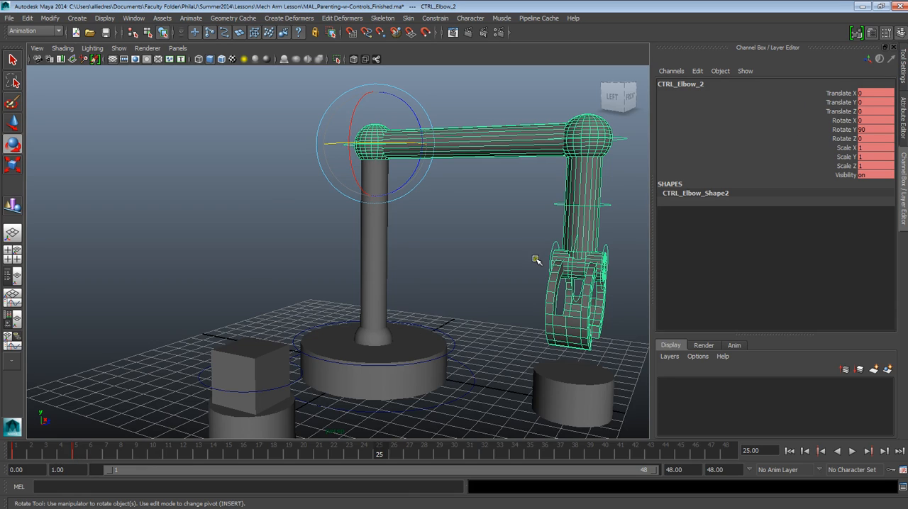
key(s)
Step: Examine the arm's swing between the frame 5 and 25 elbow keys, checking CTRL_Arm_5 and CTRL_Elbow_2 up to frame 20
drag(381, 457, 121, 447)
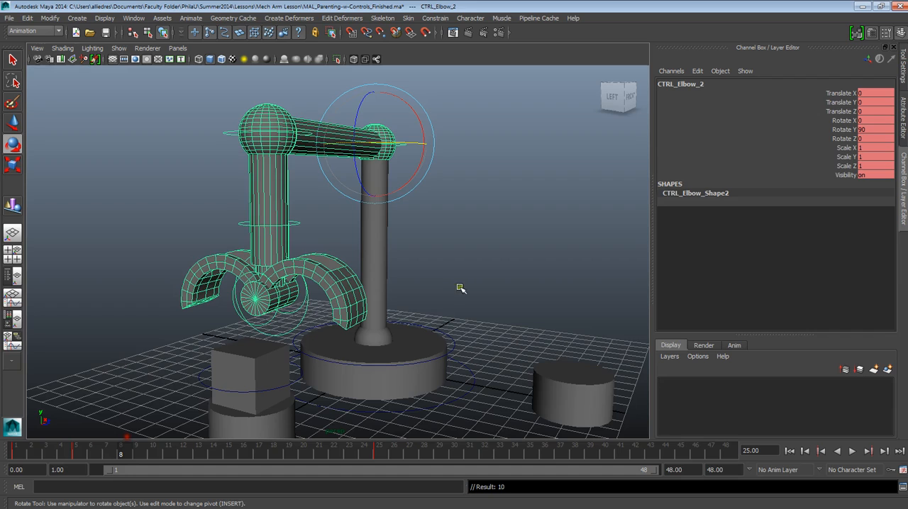
click(462, 281)
click(296, 224)
key(alt+v)
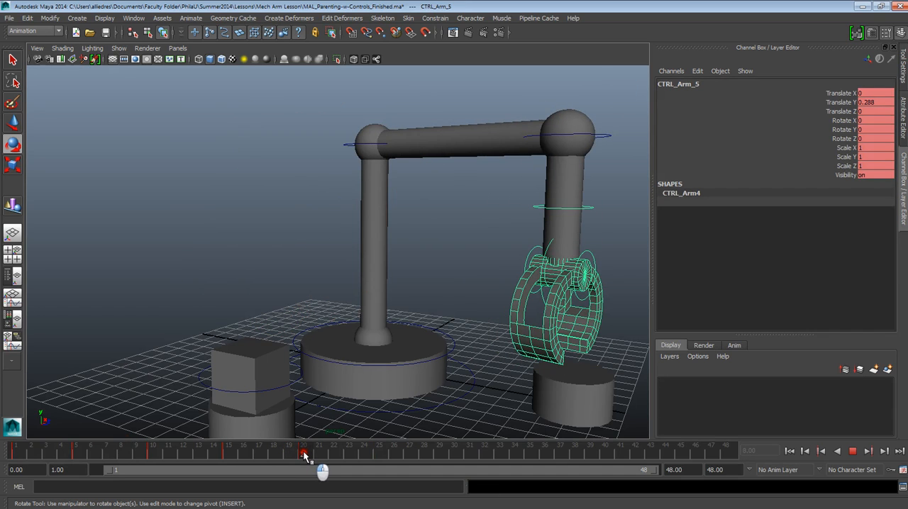
key(alt+v)
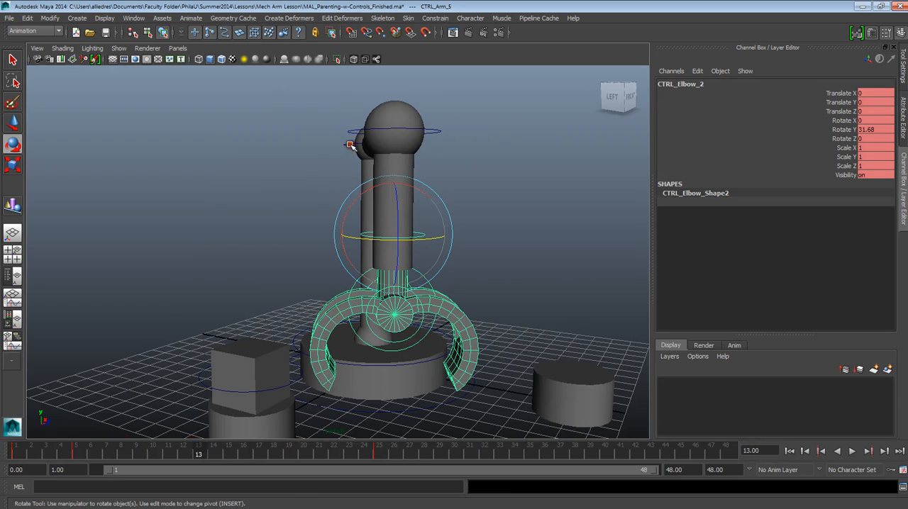
click(350, 145)
click(299, 448)
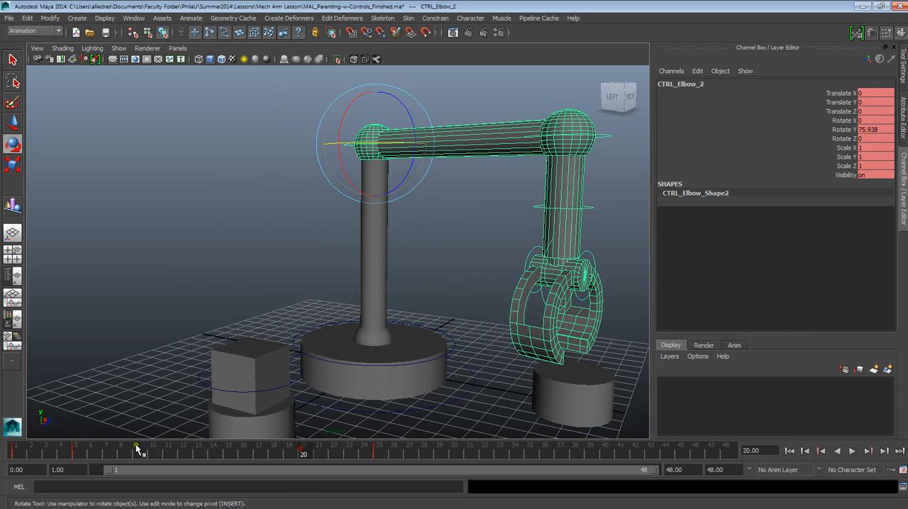
Step: Copy CTRL_Elbow_2's key from frame 5 and paste it at frame 20
click(75, 449)
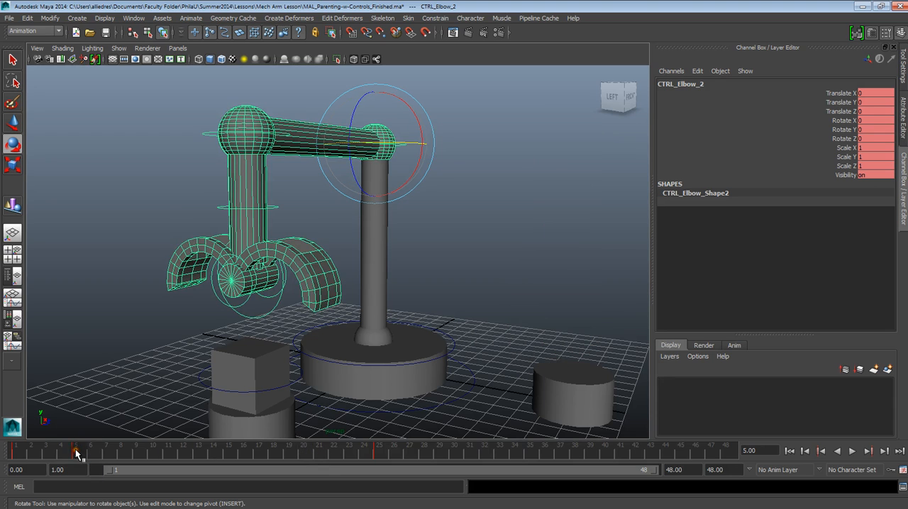
right_click(76, 454)
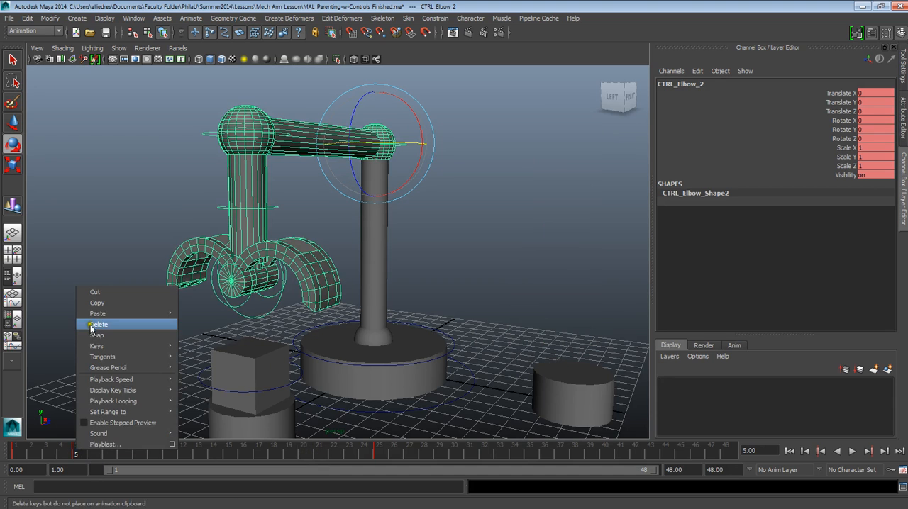
click(108, 306)
click(301, 451)
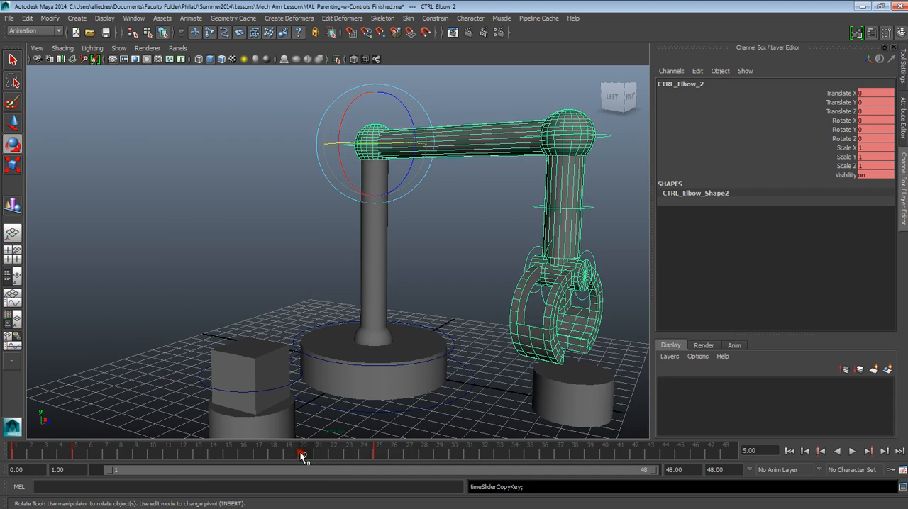
right_click(307, 445)
mouse_move(350, 376)
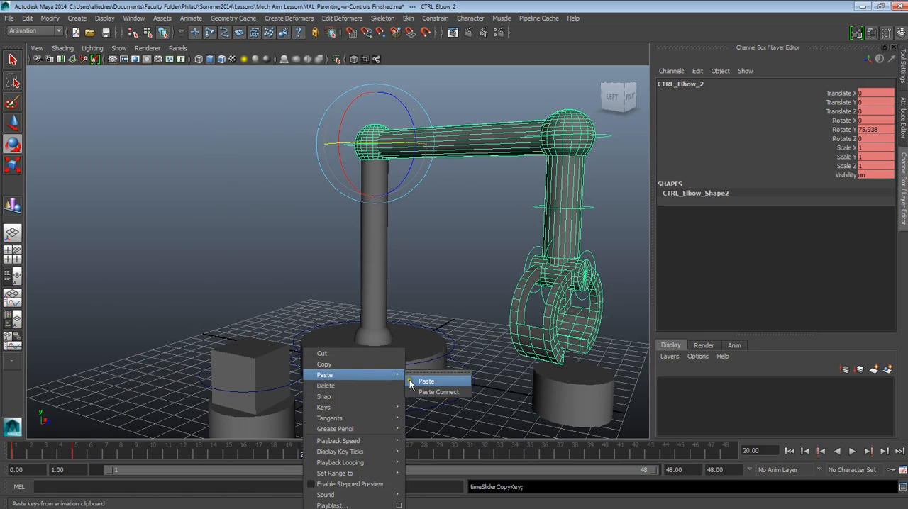
click(412, 379)
Step: Scrub from frame 20 to 25 and examine the arm's swing over the empty pedestal, with CTRL_Elbow_2 selected and deselected
mouse_move(318, 455)
mouse_down()
mouse_move(387, 454)
mouse_move(145, 450)
mouse_move(301, 455)
mouse_up()
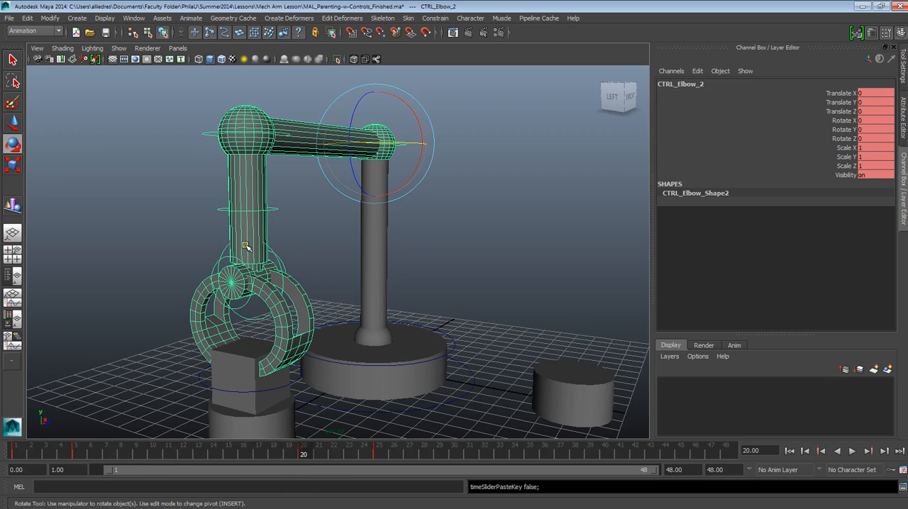
drag(303, 454, 381, 455)
alt+drag(506, 225, 457, 293)
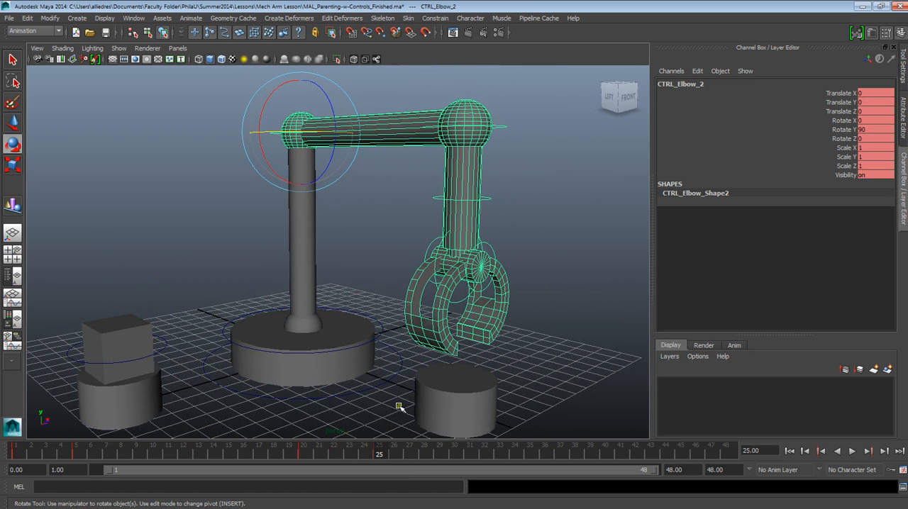
click(555, 229)
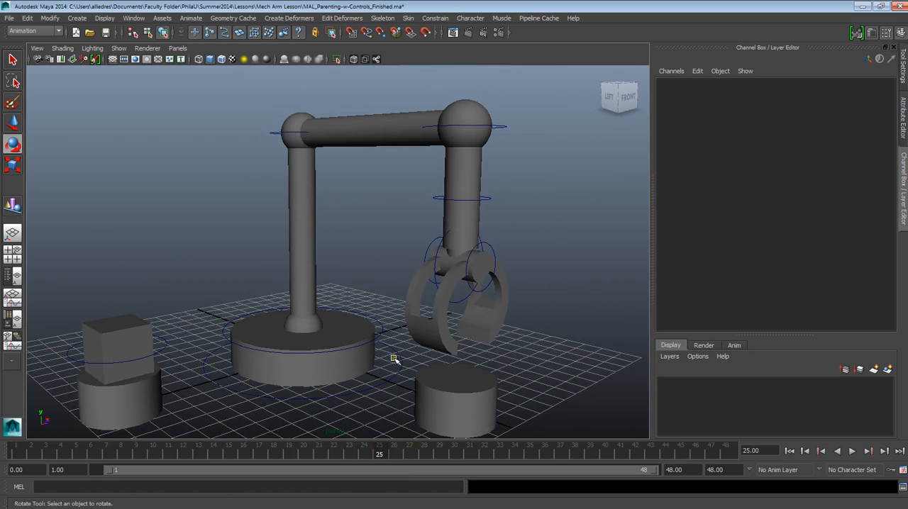
mouse_move(380, 454)
mouse_down()
mouse_move(344, 454)
mouse_move(381, 460)
mouse_up()
click(277, 133)
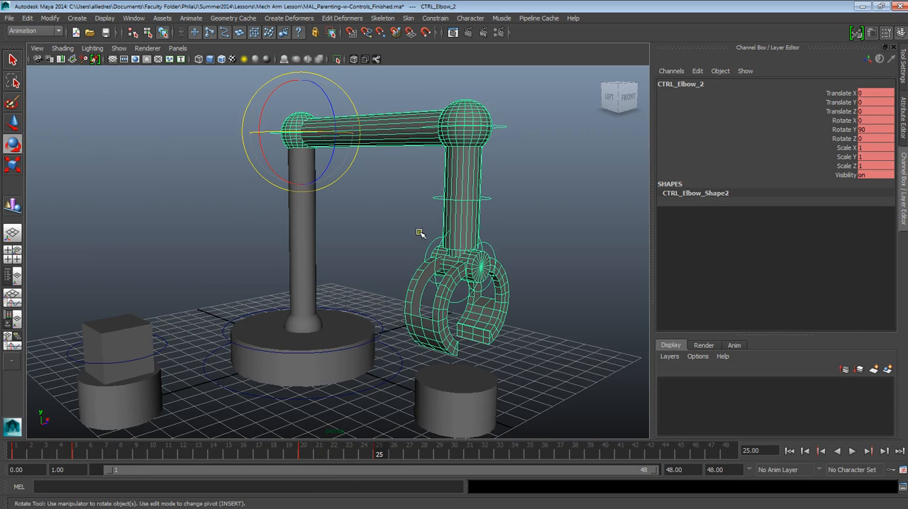
click(397, 223)
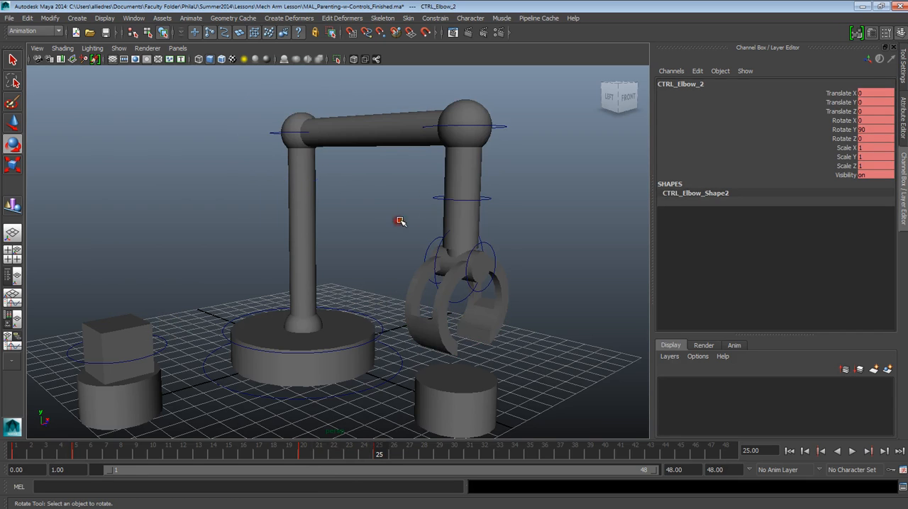
Step: Keyframe CTRL_Arm_5 in its raised position at frame 25
click(436, 198)
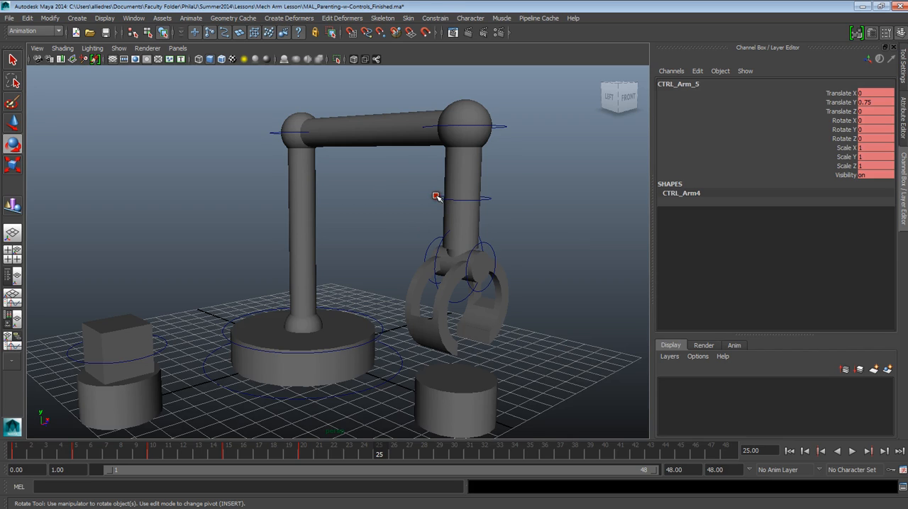
click(552, 192)
click(490, 201)
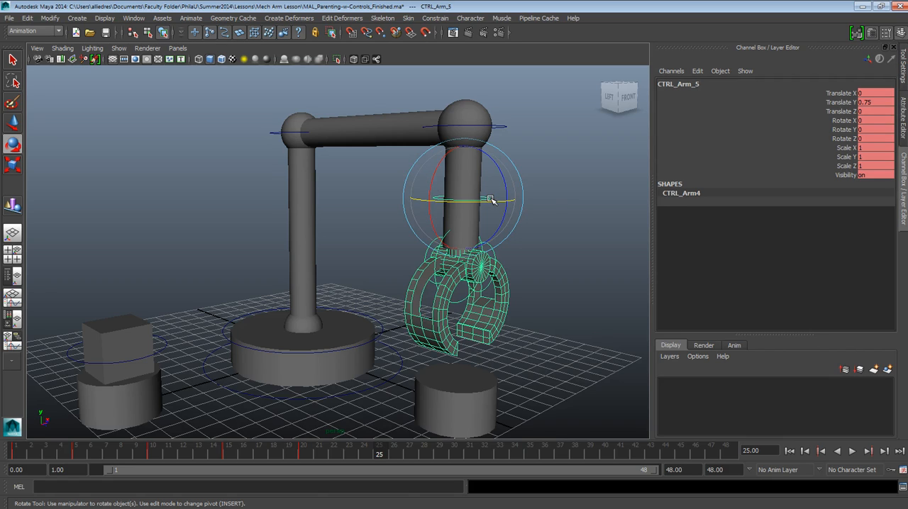
key(s)
click(547, 276)
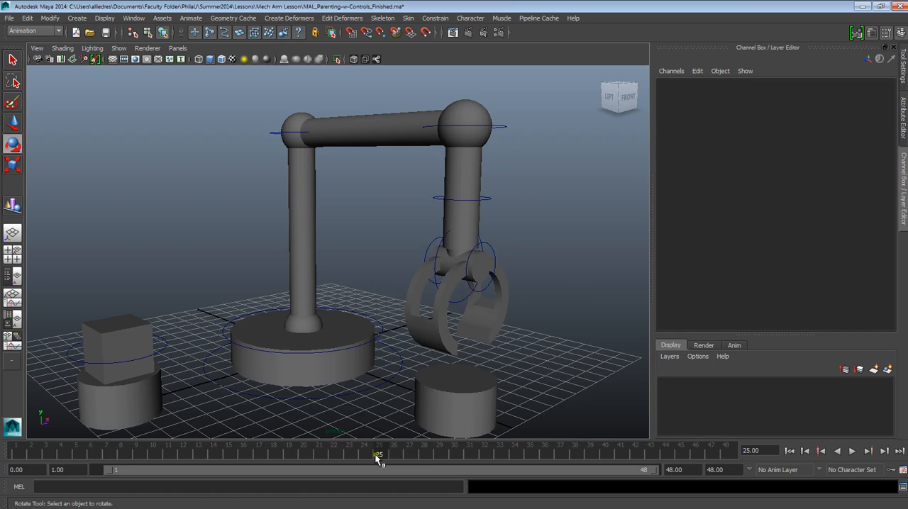
Step: Copy CTRL_Arm_5's lowered key from frame 10 and paste it at frame 30
drag(381, 453, 455, 457)
click(488, 199)
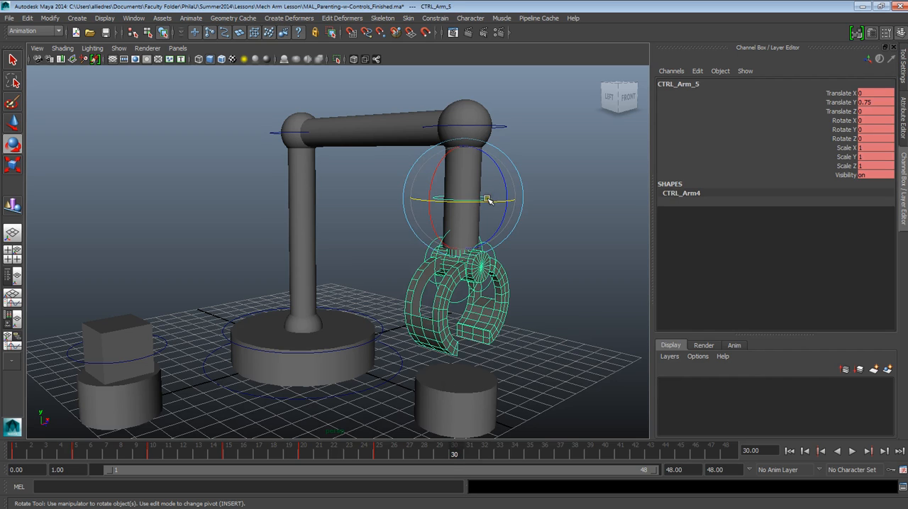
click(12, 122)
drag(462, 167, 462, 217)
drag(460, 458, 153, 454)
right_click(152, 455)
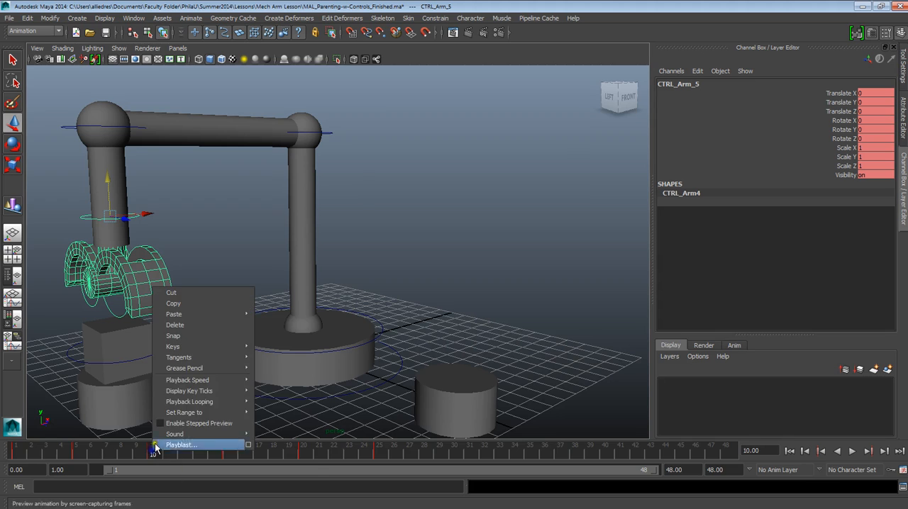
click(173, 303)
drag(156, 453, 452, 451)
right_click(454, 451)
mouse_move(475, 317)
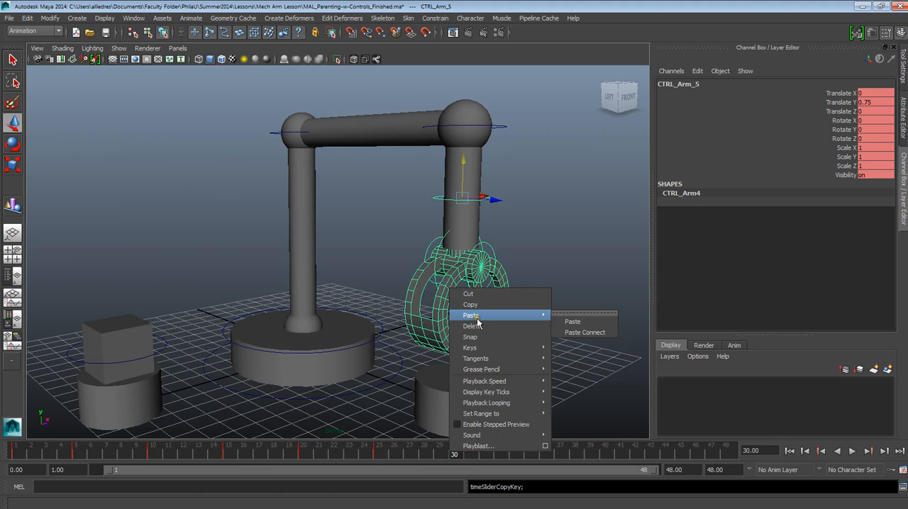
click(572, 322)
Step: Scrub from frame 24 to 30 and examine from several angles how the claw lowers onto the empty pedestal
key(alt+v)
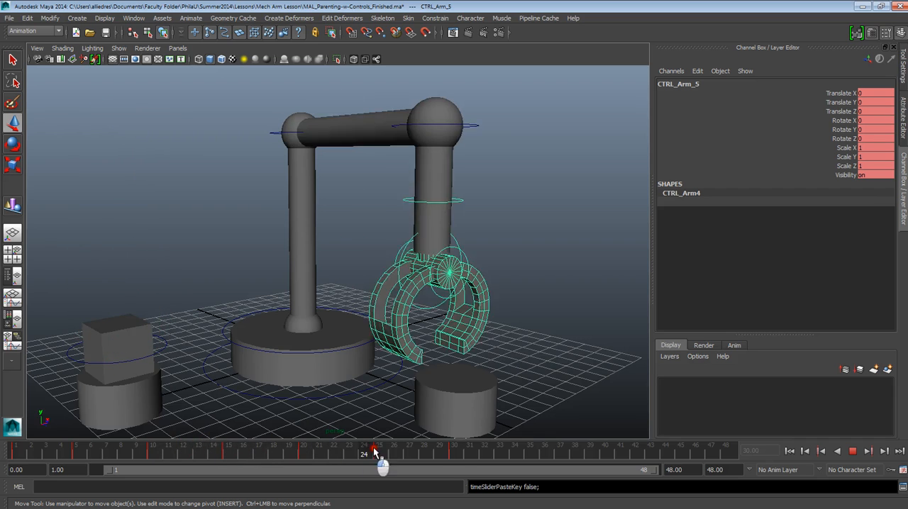
mouse_move(437, 447)
mouse_down()
mouse_move(94, 447)
mouse_move(423, 447)
mouse_up()
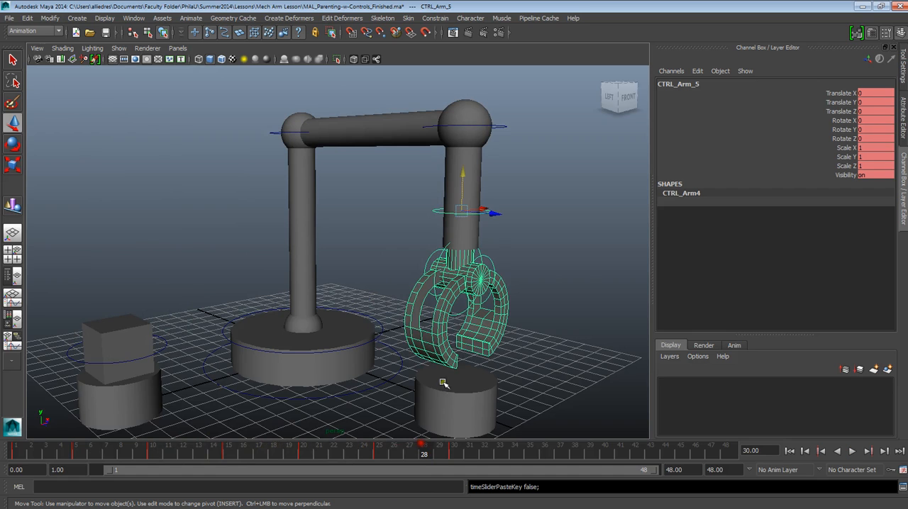
key(alt+v)
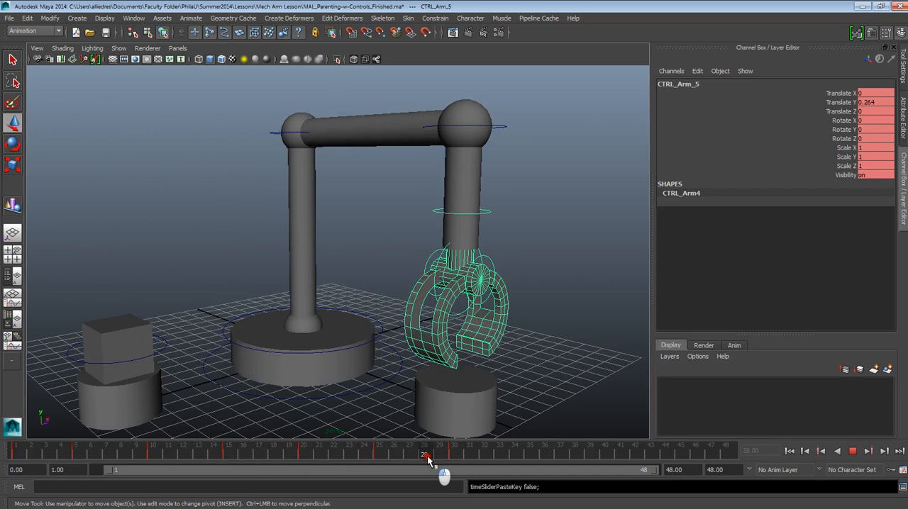
key(alt+v)
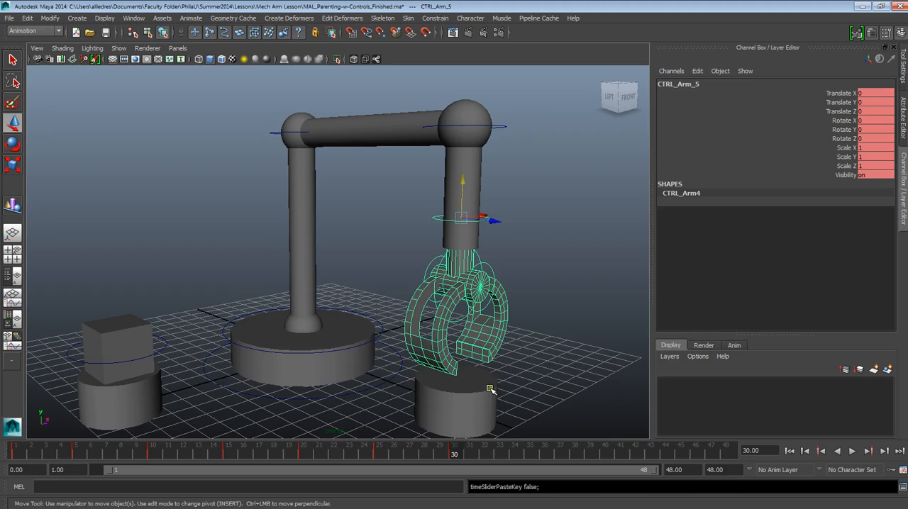
alt+right_drag(490, 390, 554, 370)
alt+middle_drag(555, 370, 499, 314)
alt+drag(499, 314, 486, 310)
alt+middle_drag(485, 310, 476, 336)
alt+drag(476, 335, 411, 288)
alt+middle_drag(419, 282, 428, 305)
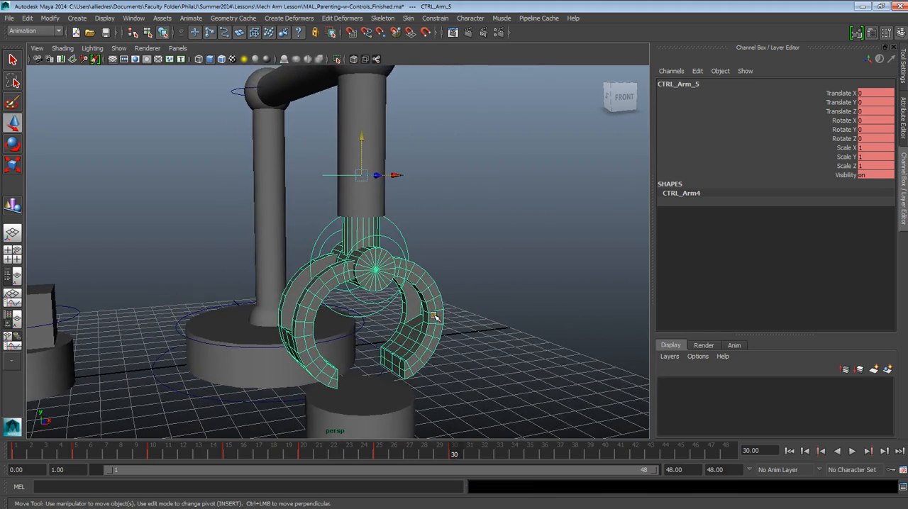
alt+drag(438, 336, 493, 279)
click(492, 280)
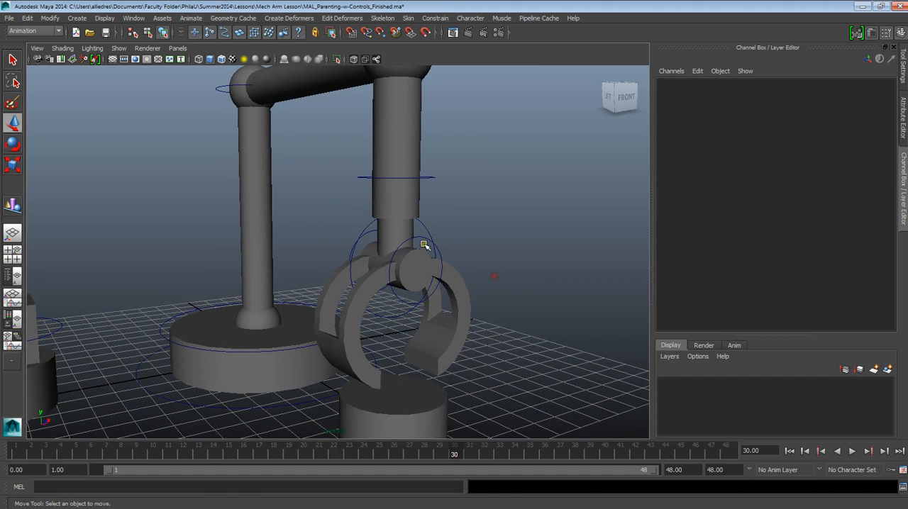
Step: Keyframe CTRL_Claw_2 and CTRL_Claw_1 in their closed position at frame 30
click(418, 265)
alt+drag(410, 288, 432, 267)
alt+drag(474, 368, 479, 334)
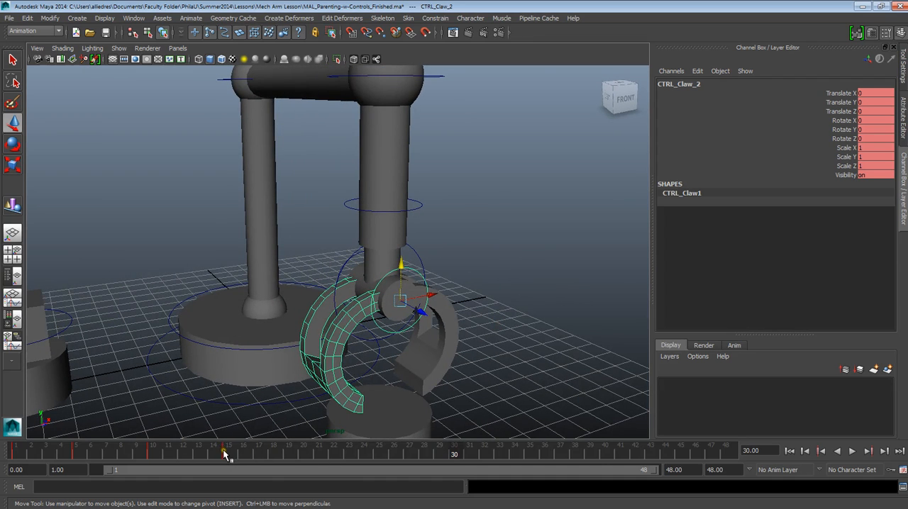
alt+drag(391, 409, 462, 384)
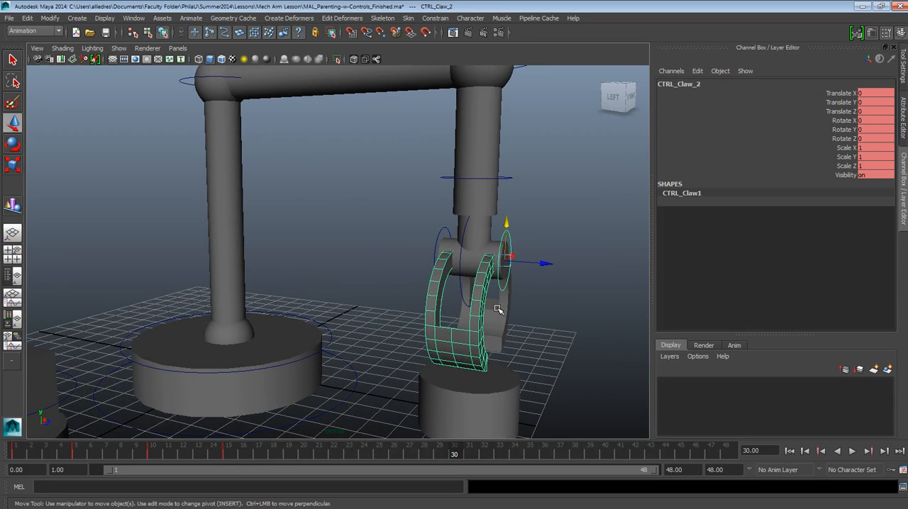
click(440, 239)
click(438, 235)
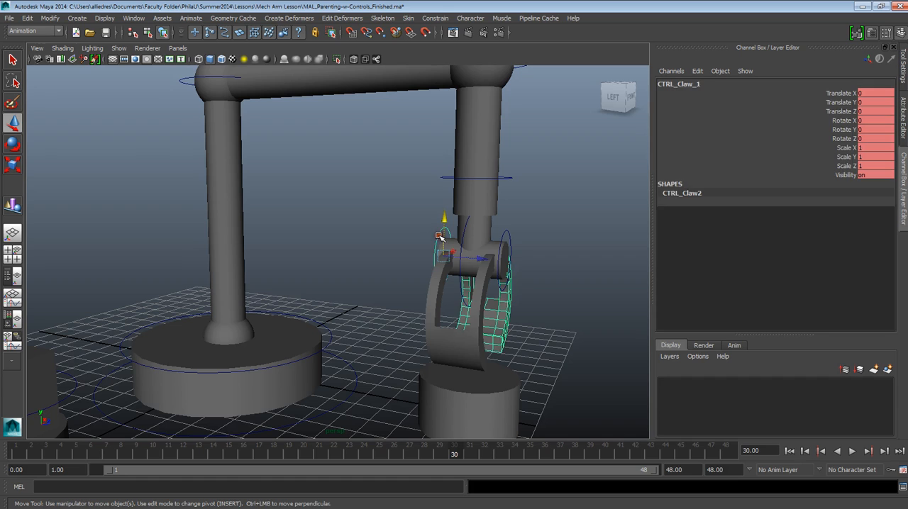
mouse_move(441, 448)
mouse_down()
mouse_move(284, 449)
mouse_move(454, 449)
mouse_up()
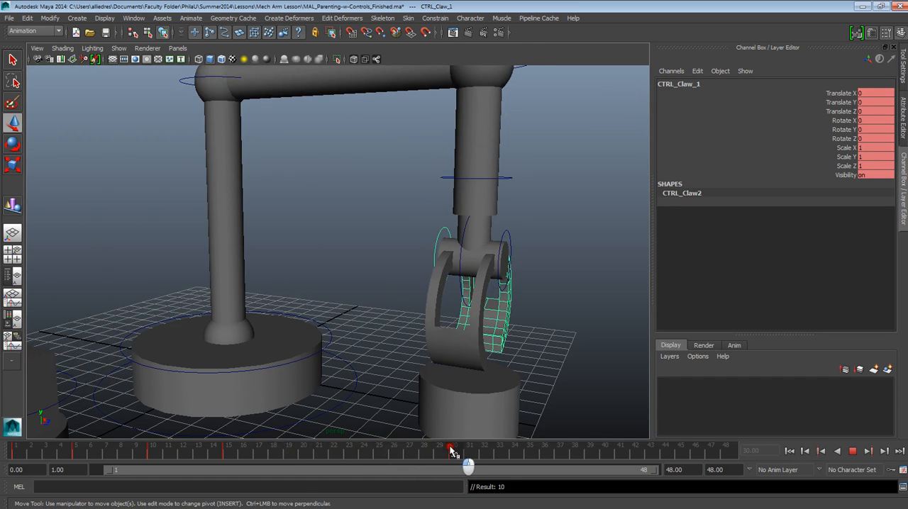
Step: At frame 35, set CTRL_Claw_2's Rotate X to 60 to open that half of the claw
alt+drag(497, 301, 430, 303)
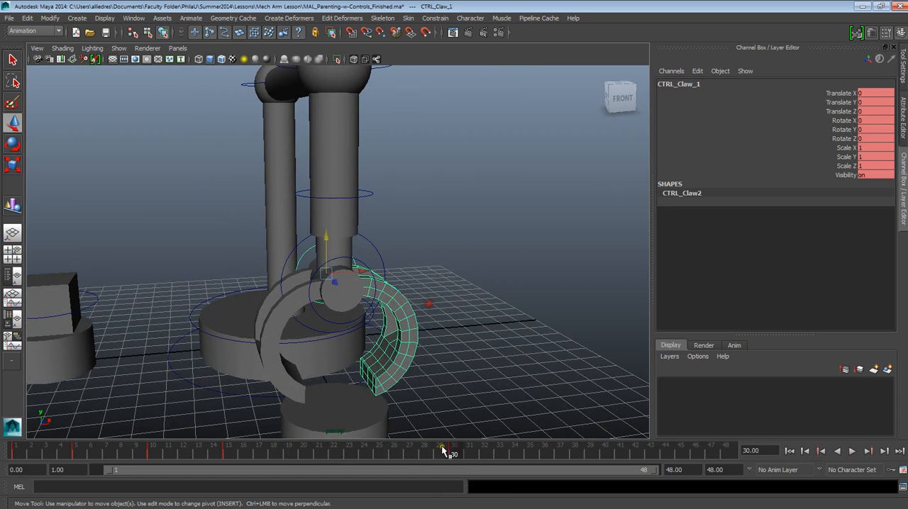
drag(457, 455, 527, 458)
alt+drag(487, 361, 531, 369)
click(436, 256)
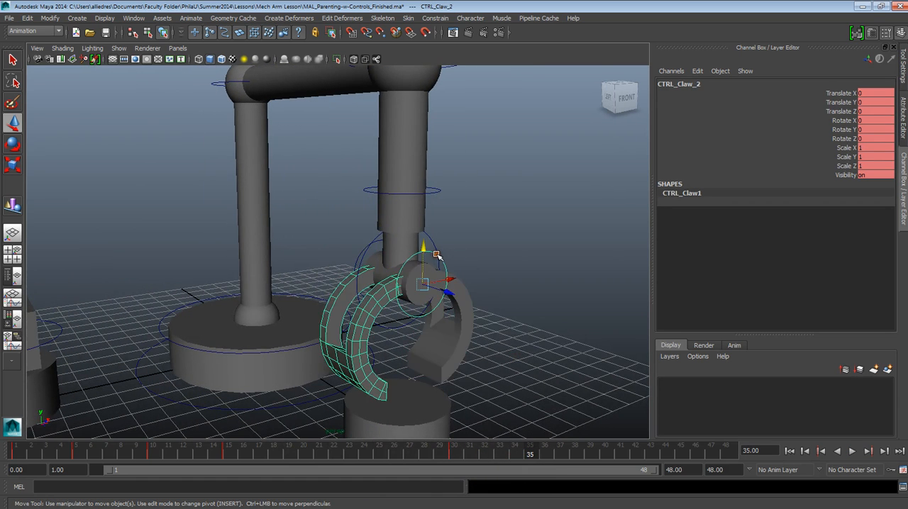
click(881, 121)
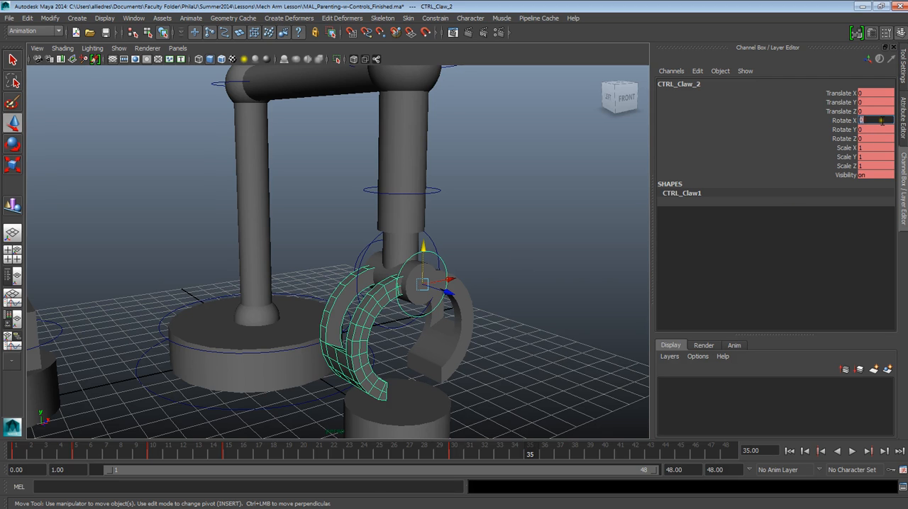
key(Return)
Step: At frame 35, set CTRL_Claw_1's Rotate X to -60 to open the opposite half of the claw
alt+drag(416, 218, 267, 233)
click(238, 258)
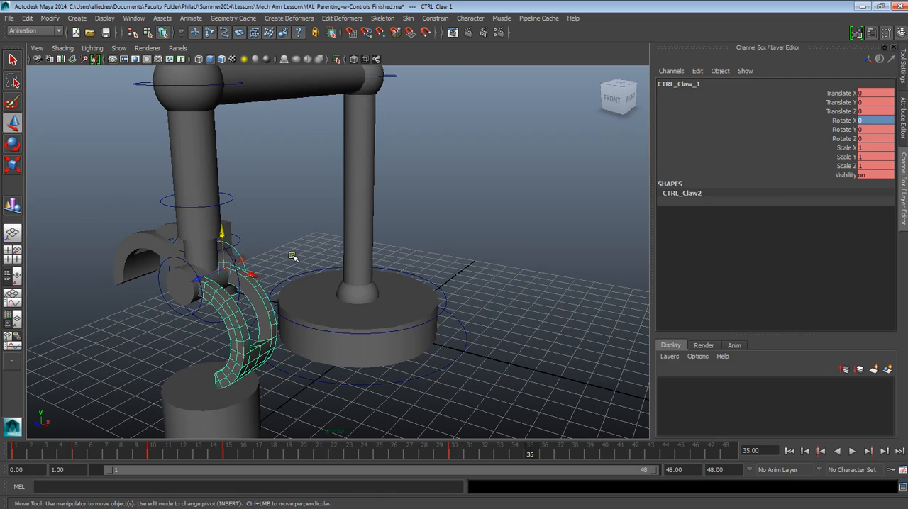
click(867, 120)
text(-60)
key(Return)
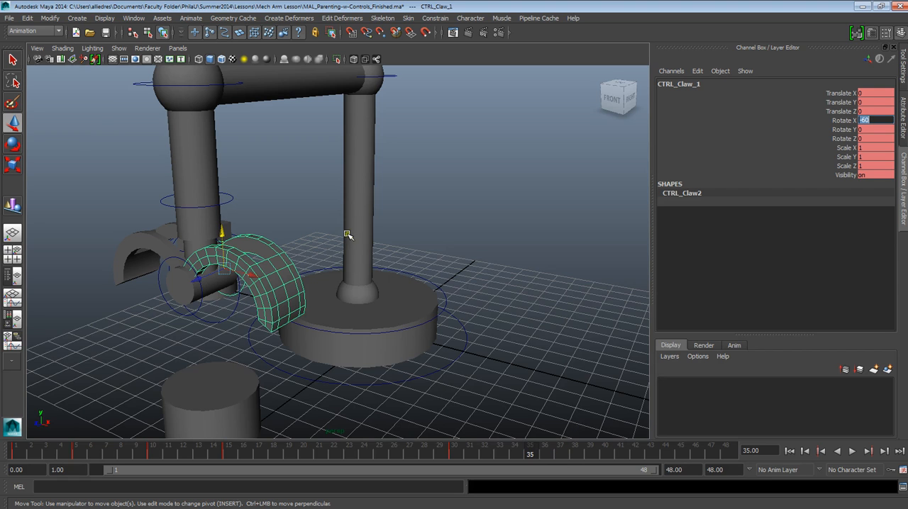
Step: Keyframe CTRL_Claw_2 and CTRL_Claw_1 open at frame 35, and preview the opening from frame 30
click(284, 214)
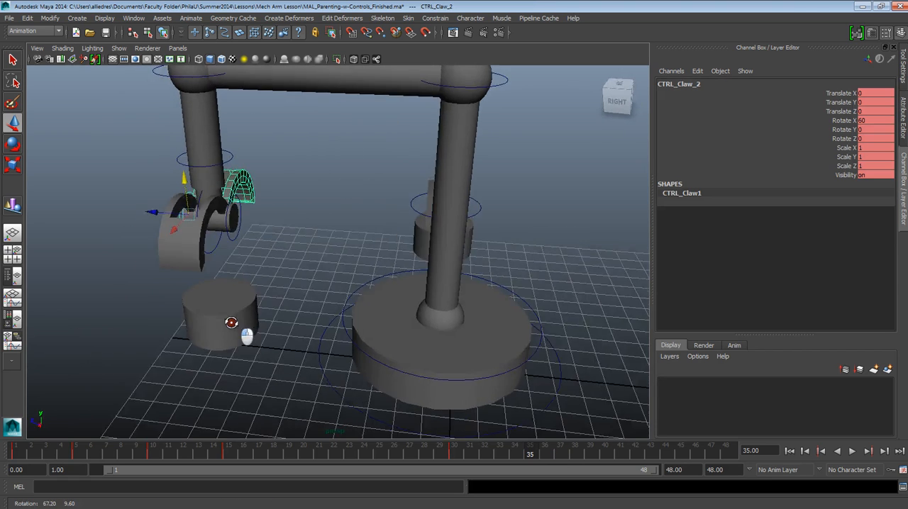
alt+drag(248, 336, 270, 322)
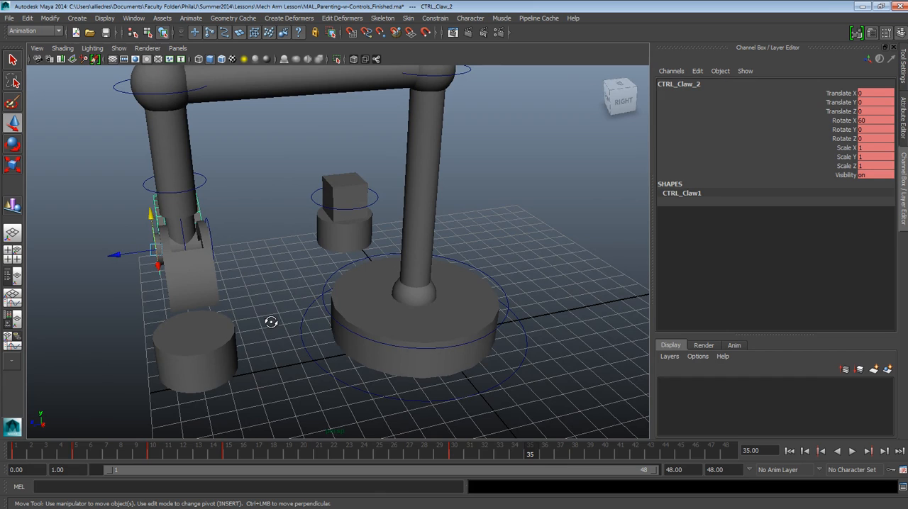
key(s)
click(208, 223)
key(alt+v)
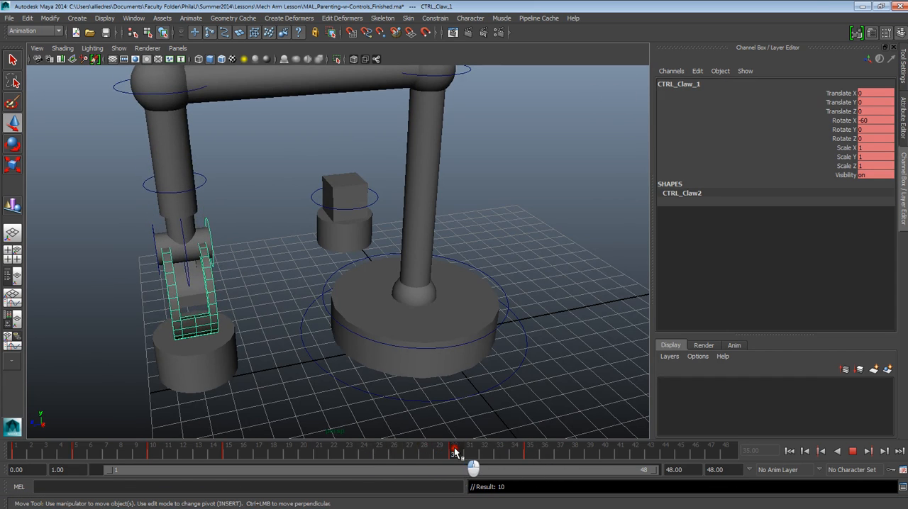
key(alt+v)
alt+drag(376, 341, 426, 310)
alt+drag(317, 364, 337, 371)
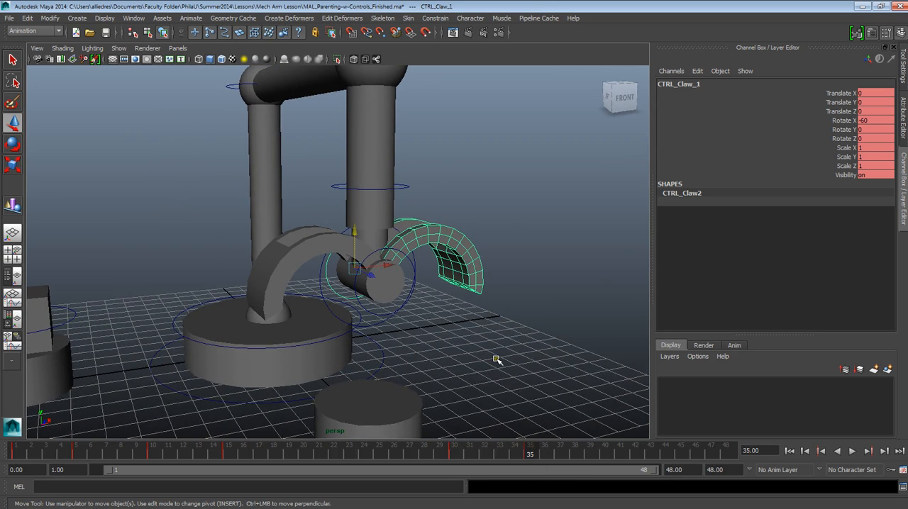
Step: Select CTRL_Arm_5 and compare the arm's height at frame 1 with its height at frame 35, viewing the open claw up close
click(403, 186)
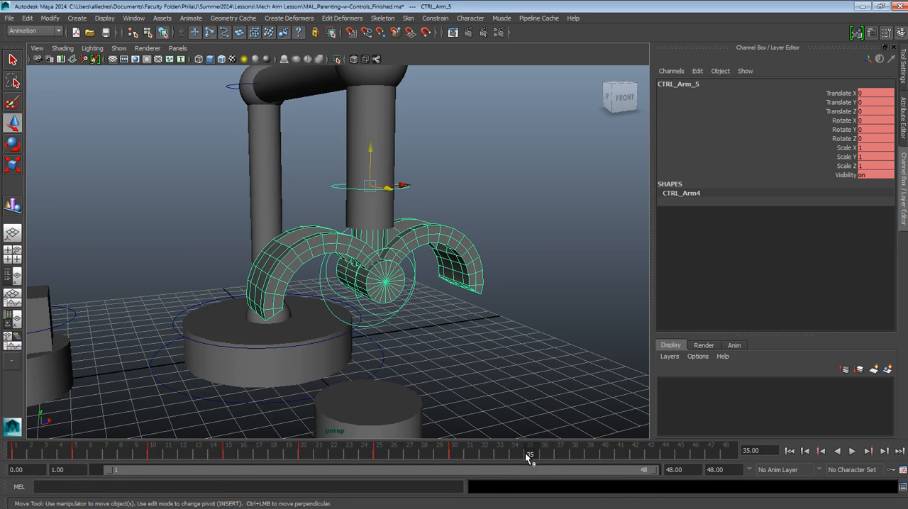
mouse_move(427, 352)
alt+mouse_down()
mouse_move(399, 346)
mouse_move(458, 347)
mouse_move(430, 337)
alt+mouse_up()
drag(57, 451, 16, 451)
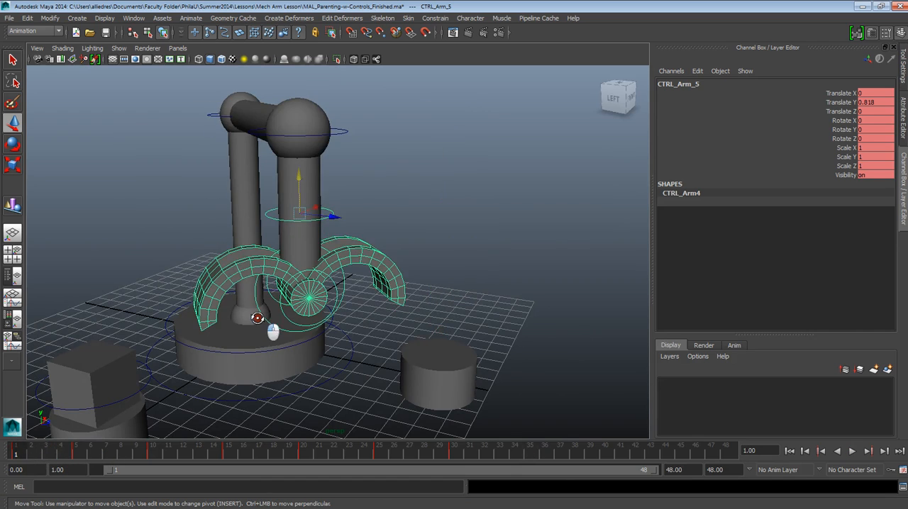
alt+drag(228, 220, 348, 245)
drag(434, 455, 529, 459)
alt+drag(432, 383, 311, 324)
scroll(311, 324, up, 5)
alt+middle_drag(301, 317, 366, 418)
click(406, 232)
click(375, 241)
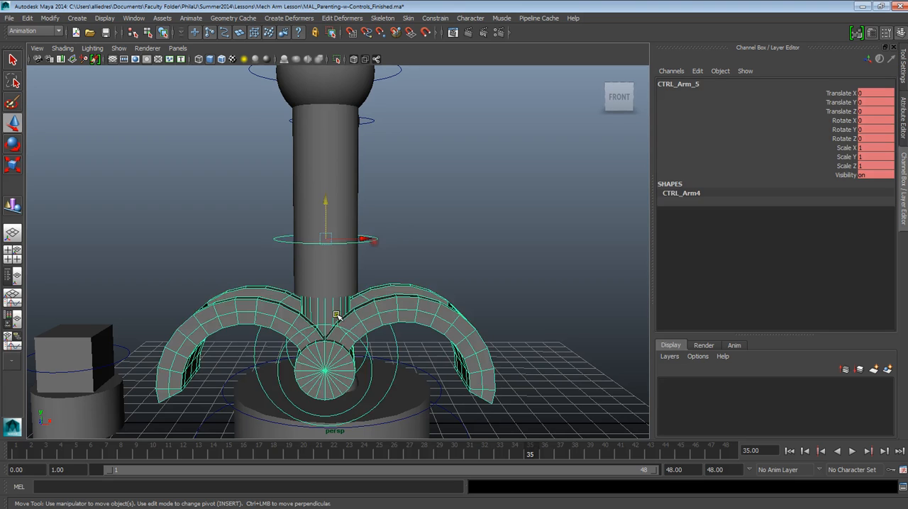
alt+drag(365, 294, 493, 380)
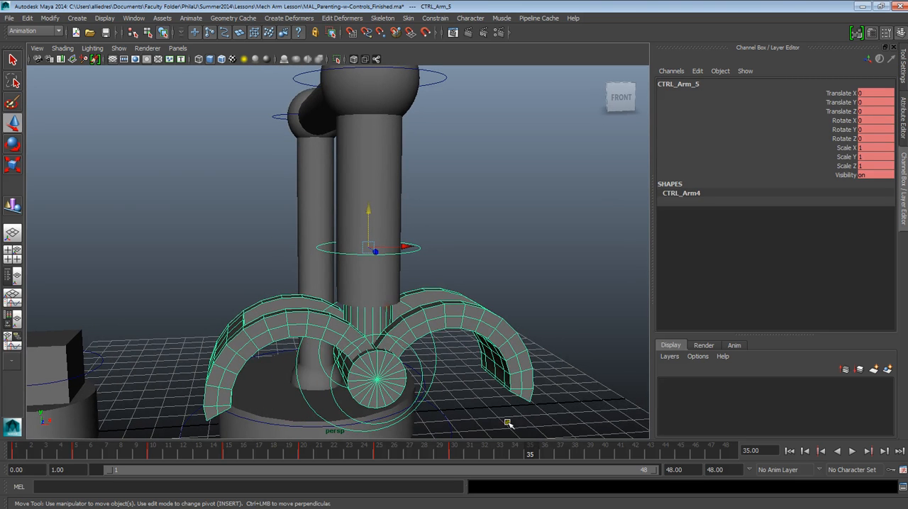
Step: Raise CTRL_Arm_5 to Translate Y 0.818 at frame 35, matching its height at frame 1, and keyframe it
key(alt+v)
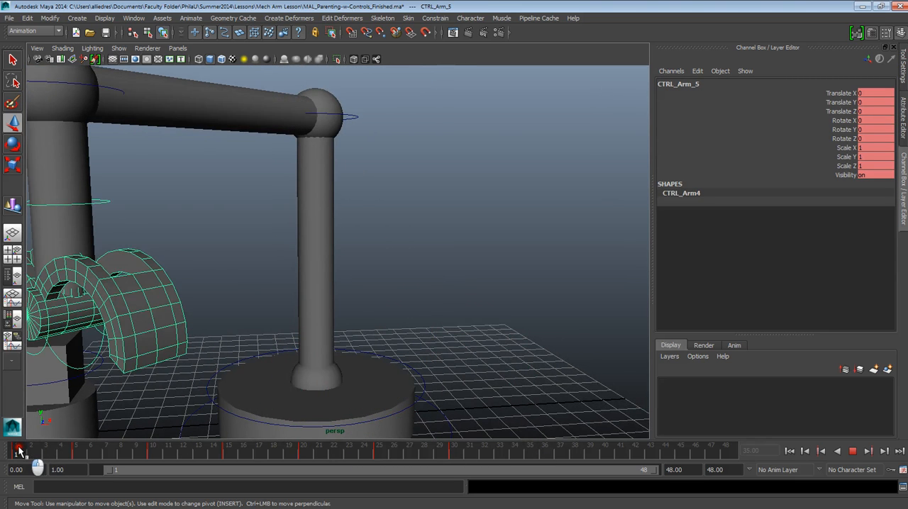
right_drag(19, 452, 54, 301)
drag(451, 454, 528, 453)
right_drag(527, 453, 646, 316)
alt+right_drag(513, 308, 483, 359)
alt+drag(483, 359, 513, 379)
mouse_move(525, 454)
mouse_down()
mouse_move(411, 453)
mouse_move(531, 456)
mouse_up()
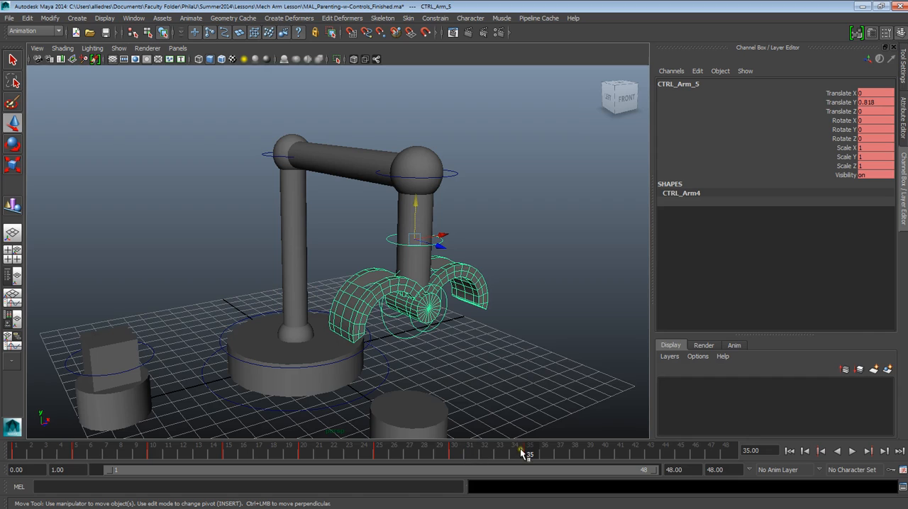
Step: Select CTRL_Elbow_2, copy its key at frame 25 and paste it at frame 35 to hold the swing position
drag(551, 470, 627, 469)
click(264, 157)
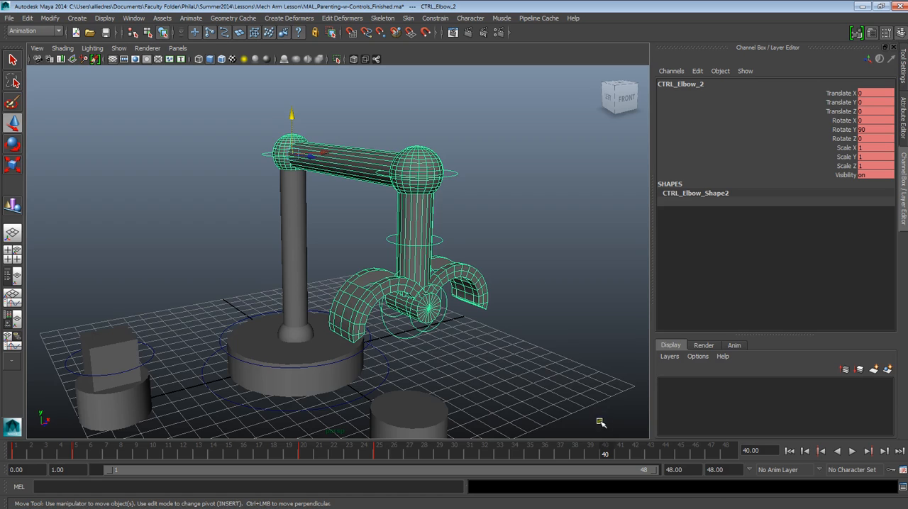
mouse_move(483, 453)
mouse_down()
mouse_move(594, 454)
mouse_move(528, 453)
mouse_up()
click(378, 453)
right_click(378, 452)
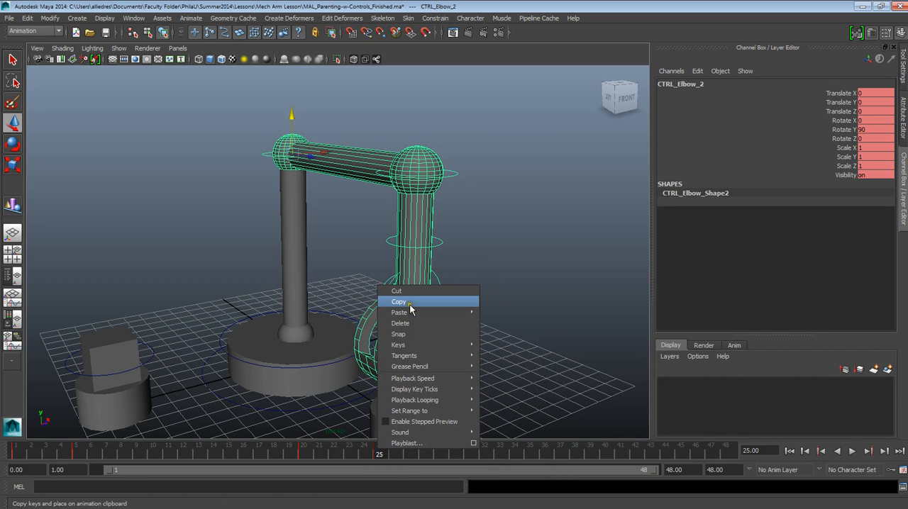
mouse_move(412, 312)
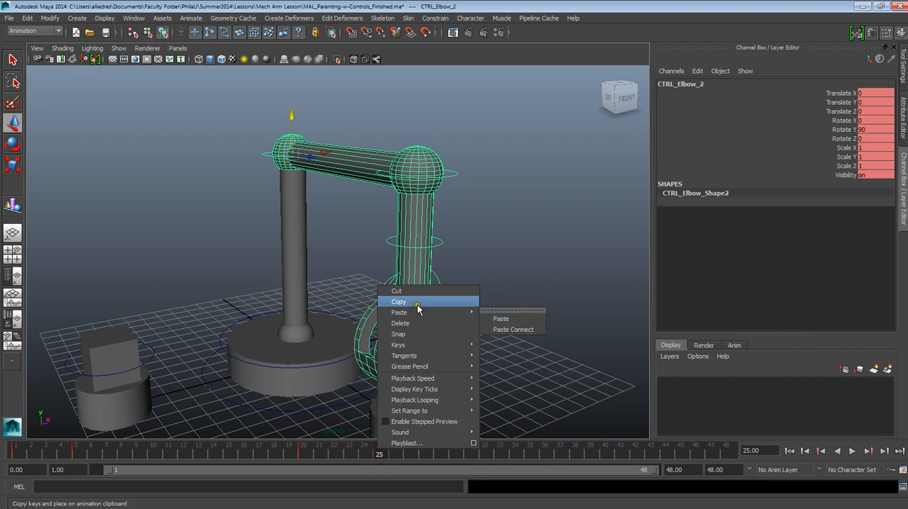
click(418, 302)
mouse_move(517, 452)
mouse_down()
mouse_move(608, 454)
mouse_move(532, 453)
mouse_up()
right_click(532, 453)
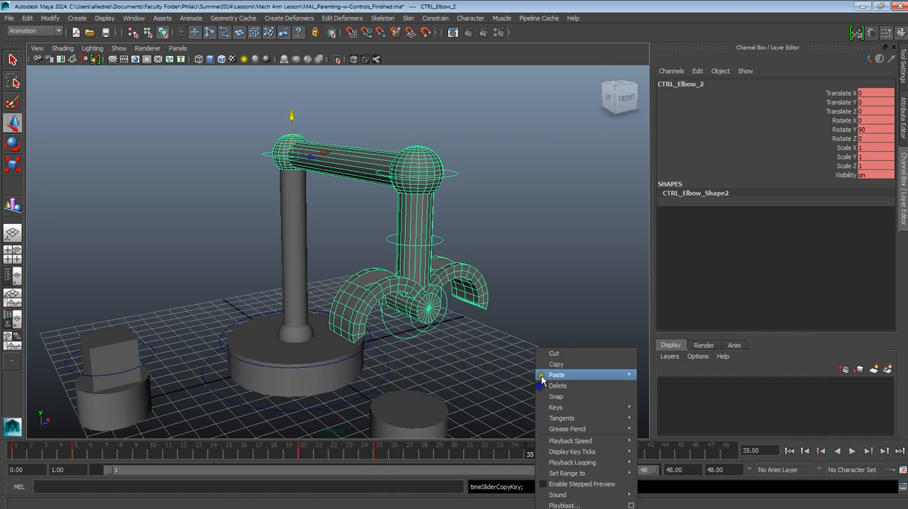
mouse_move(604, 378)
click(650, 381)
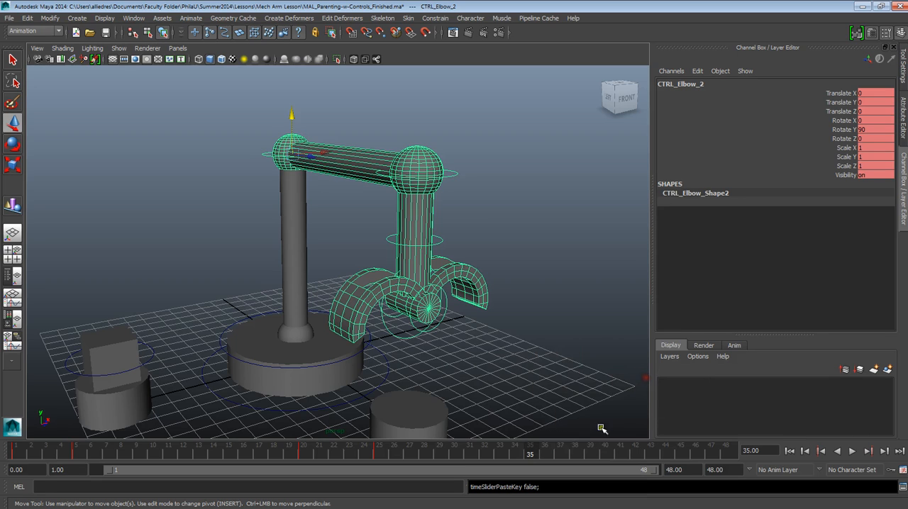
Step: At frame 40, set CTRL_Elbow_2's Rotate Y to 45 and keyframe it to swing the arm back
drag(537, 452, 607, 452)
double_click(865, 130)
text(45)
key(Return)
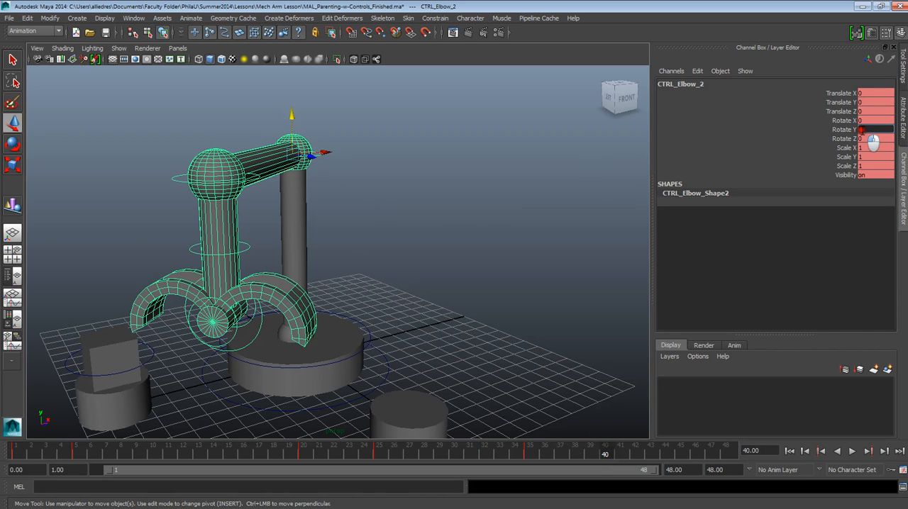
click(414, 231)
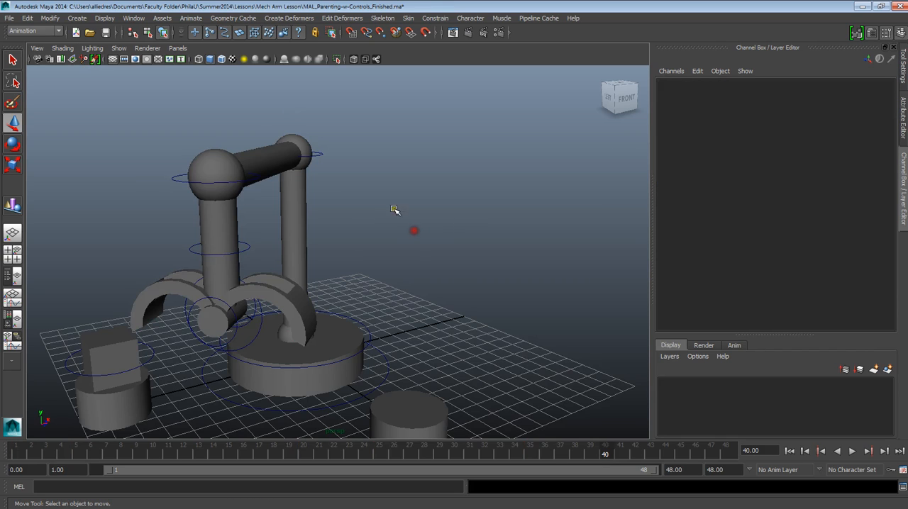
click(319, 155)
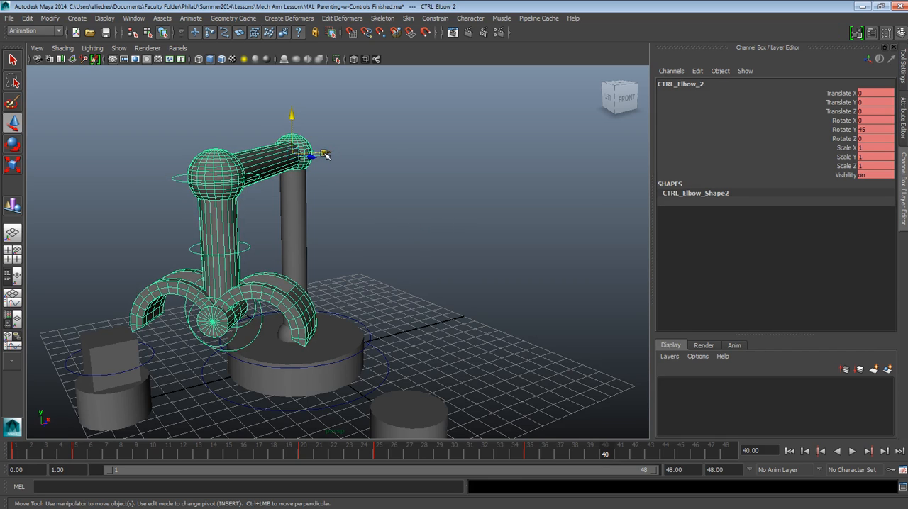
click(394, 243)
Step: Select the whole arm rig together with the box and pedestals, and return to frame 1
alt+drag(330, 292, 450, 281)
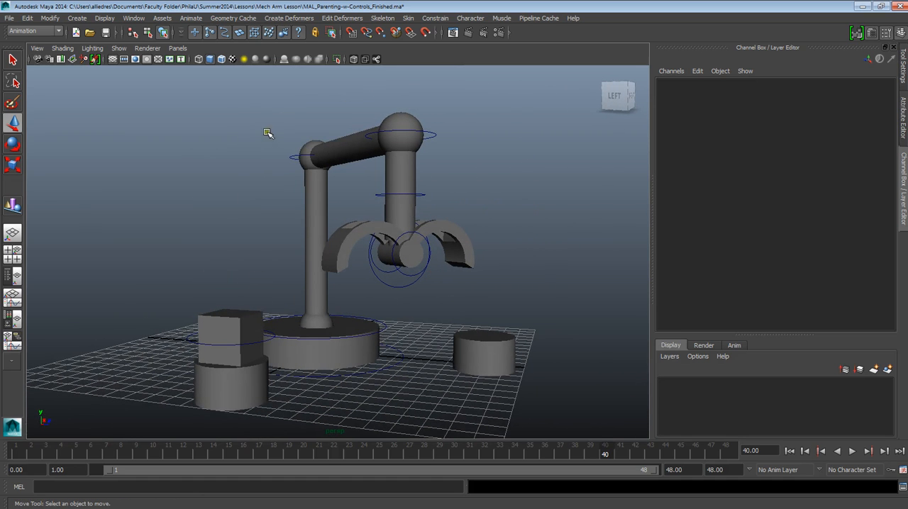
drag(184, 110, 526, 426)
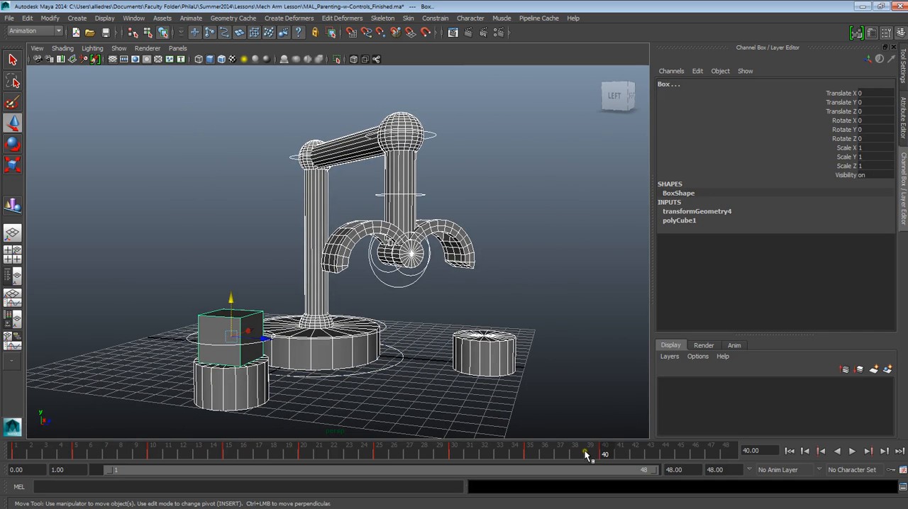
drag(615, 450, 10, 464)
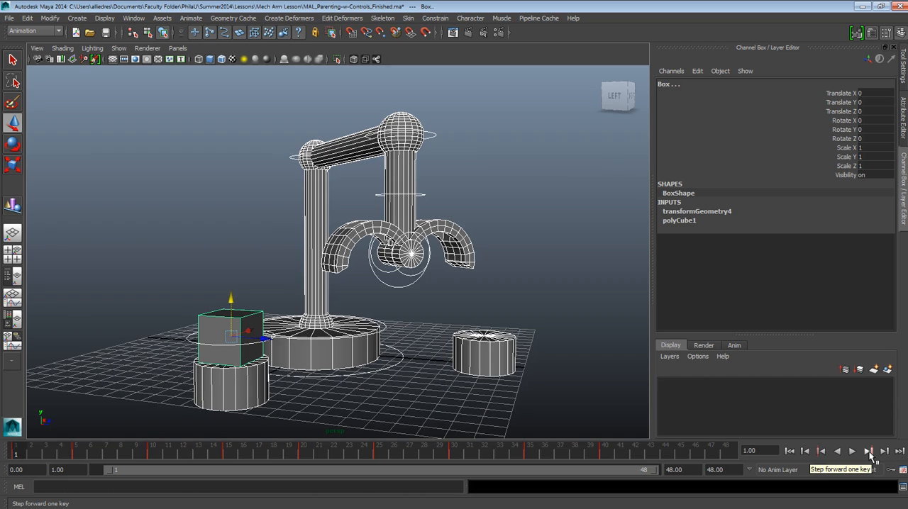
alt+drag(488, 260, 471, 258)
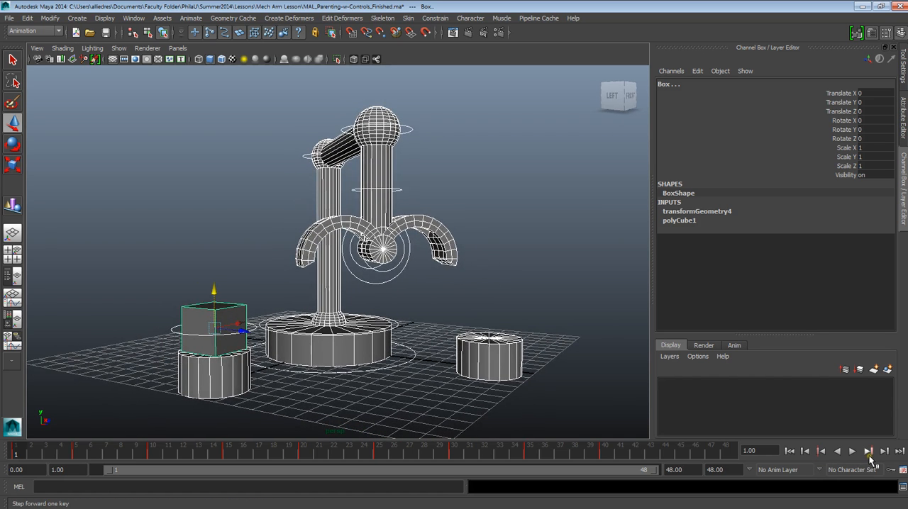
Step: Step through every key from frame 1 to frame 40, checking the arm's pose at each against the box and pedestals
click(869, 453)
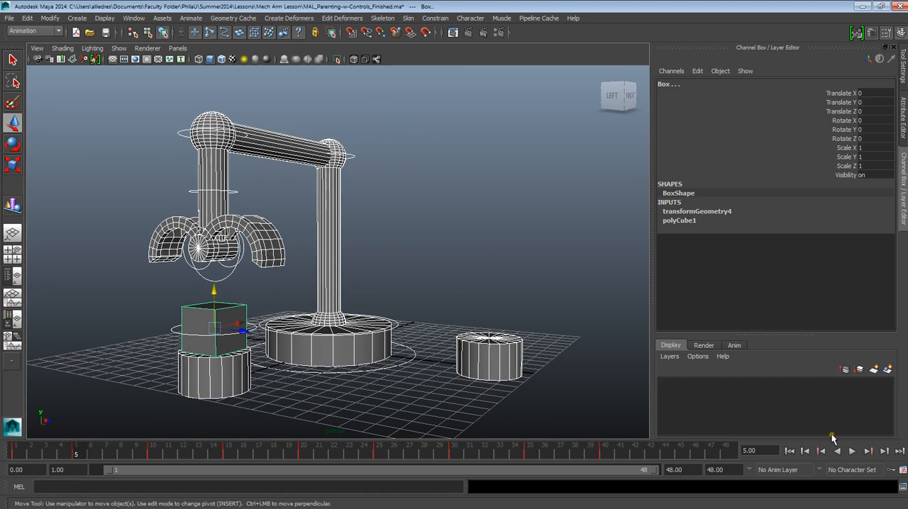
click(870, 452)
click(870, 452)
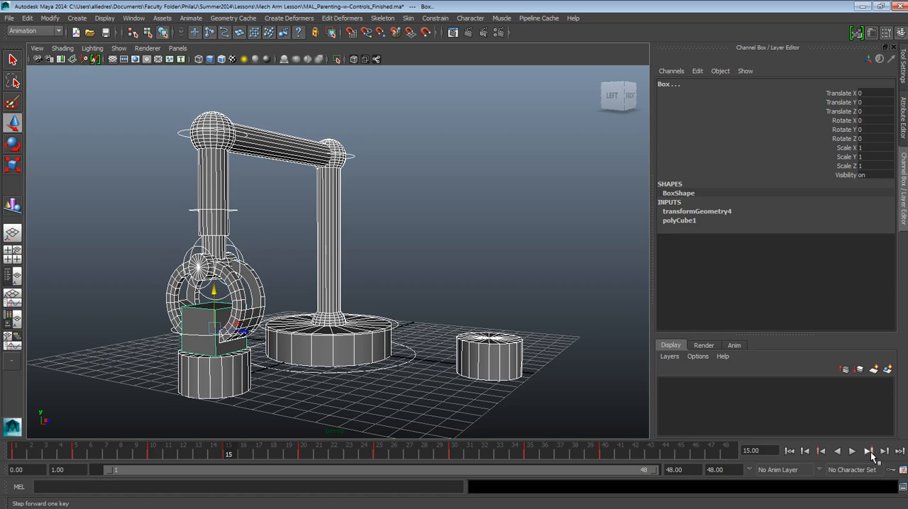
click(869, 452)
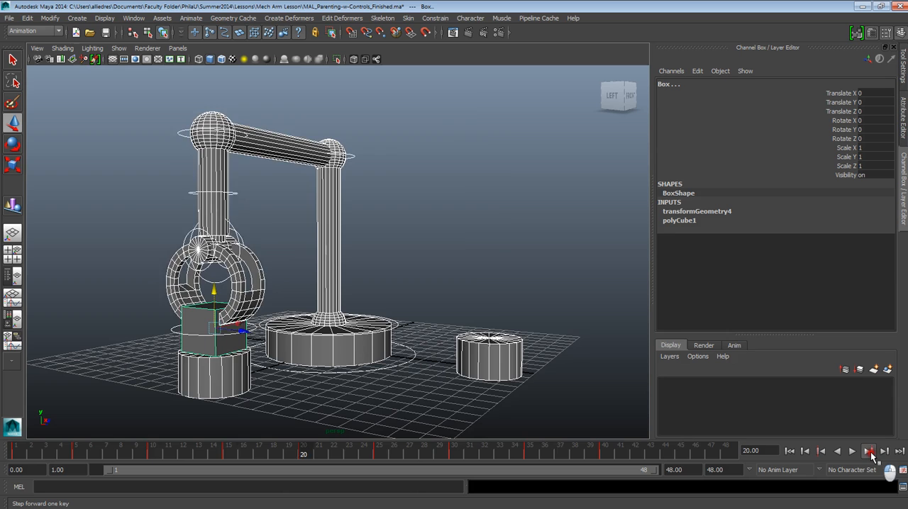
click(869, 452)
mouse_move(464, 383)
alt+mouse_down()
mouse_move(499, 371)
mouse_move(454, 371)
alt+mouse_up()
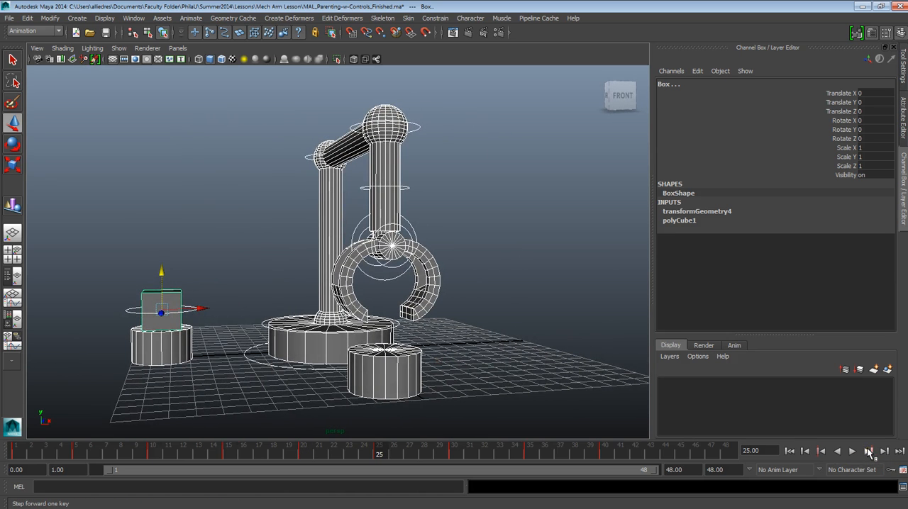
click(870, 452)
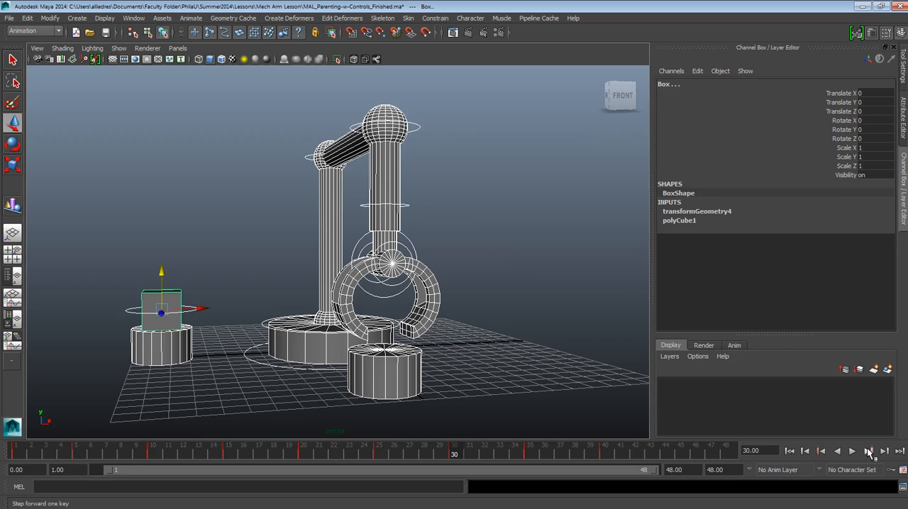
click(869, 452)
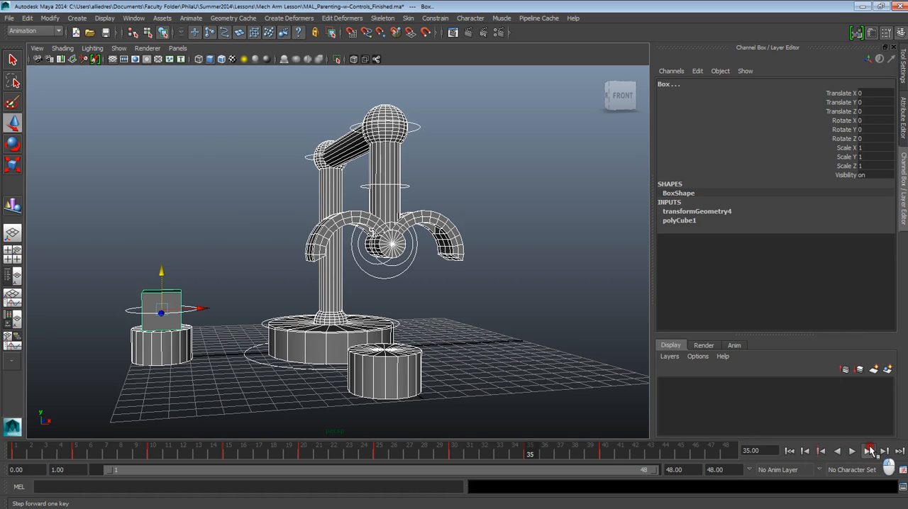
click(870, 452)
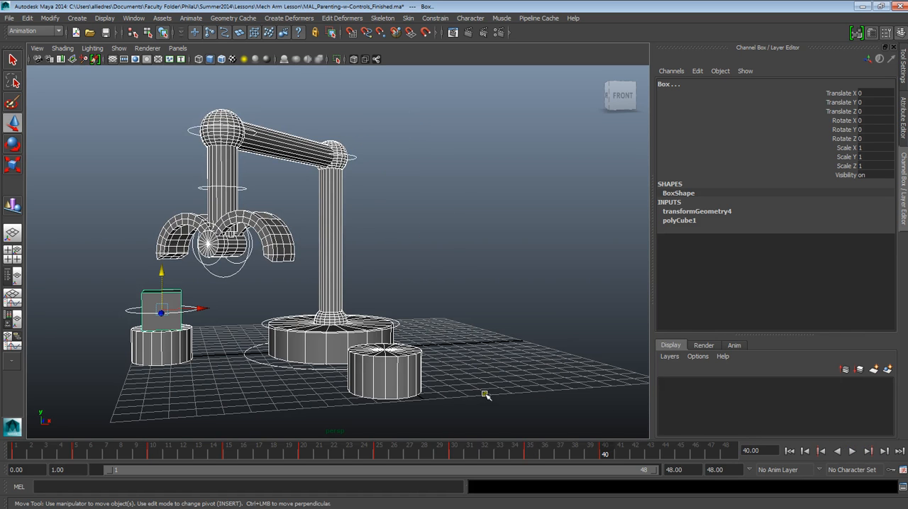
alt+drag(485, 395, 556, 395)
alt+middle_drag(541, 400, 526, 402)
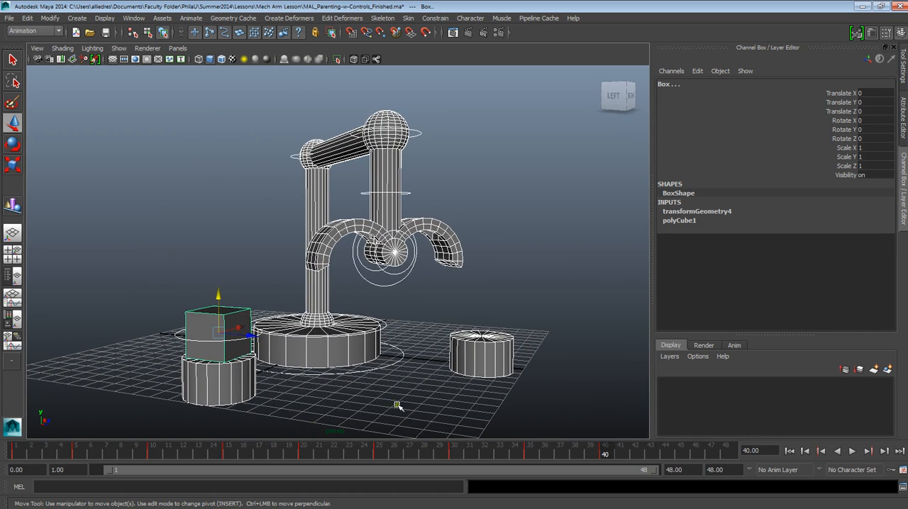
Step: Deselect everything, play the animation from frame 1, then stop it and rewind to the start
click(302, 115)
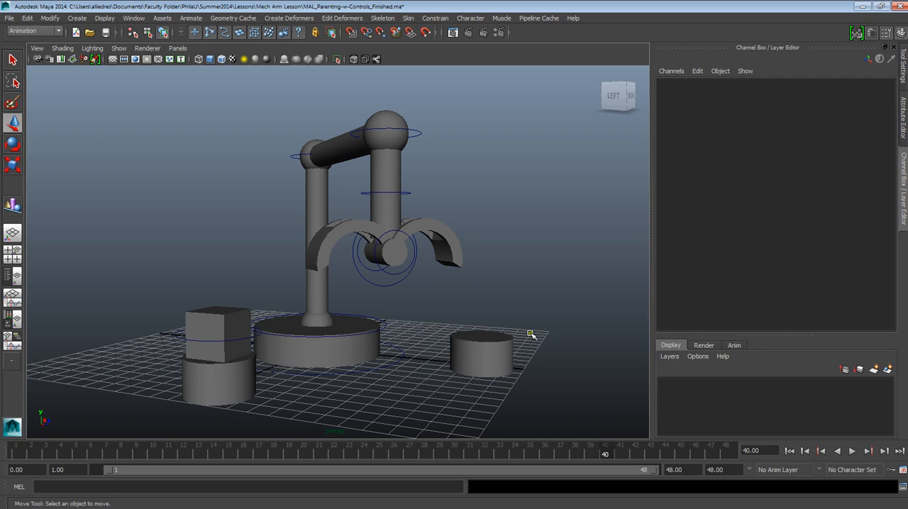
click(789, 451)
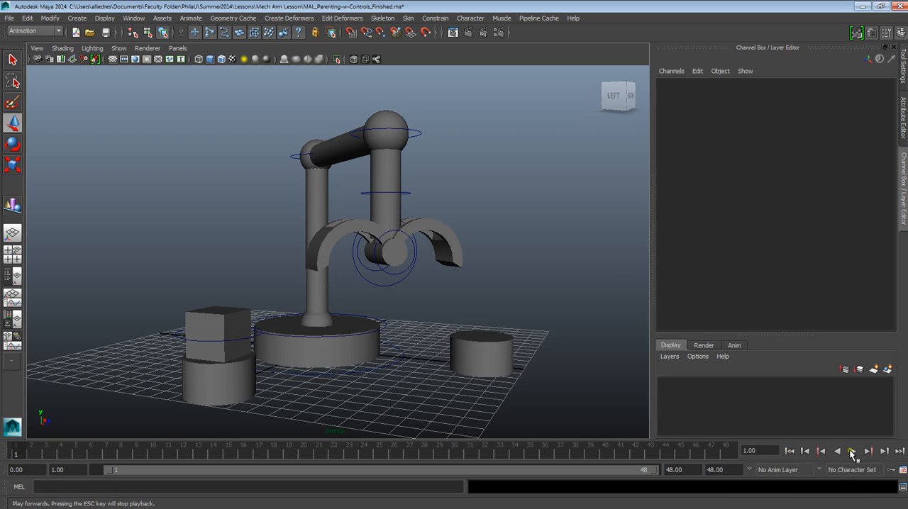
click(852, 452)
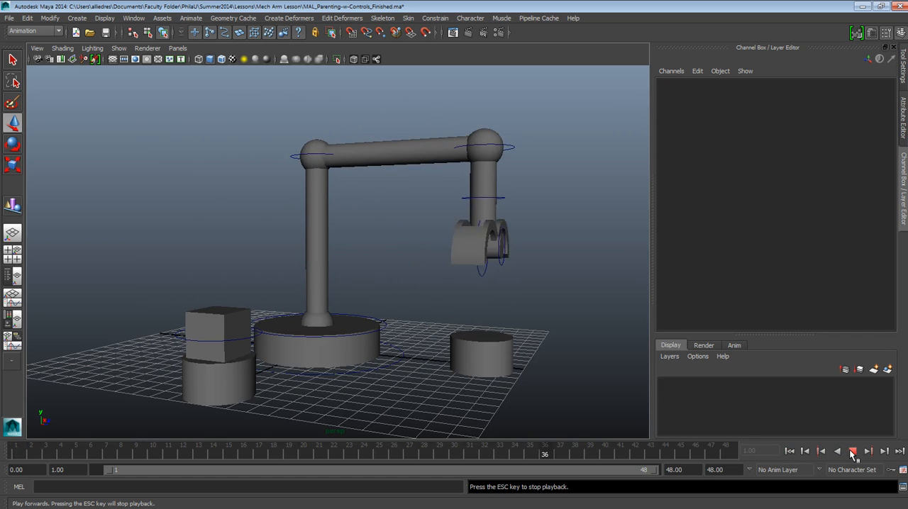
click(853, 452)
click(789, 451)
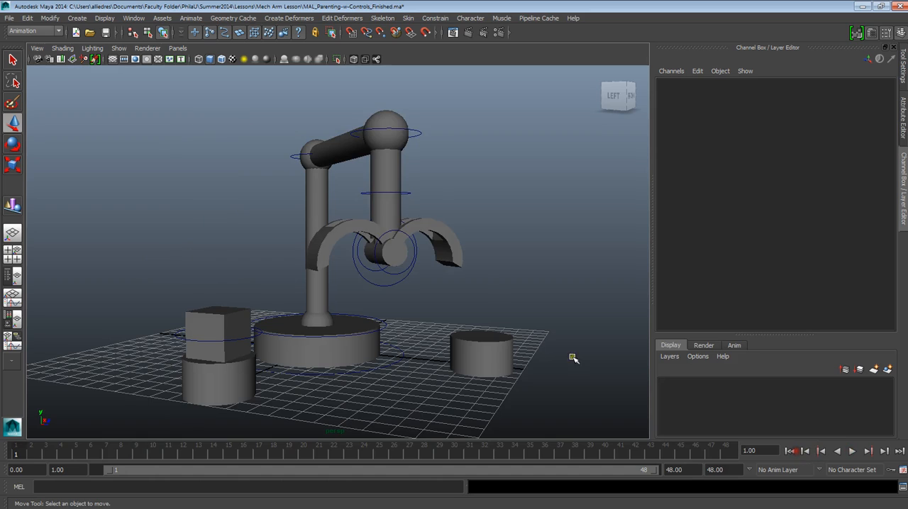